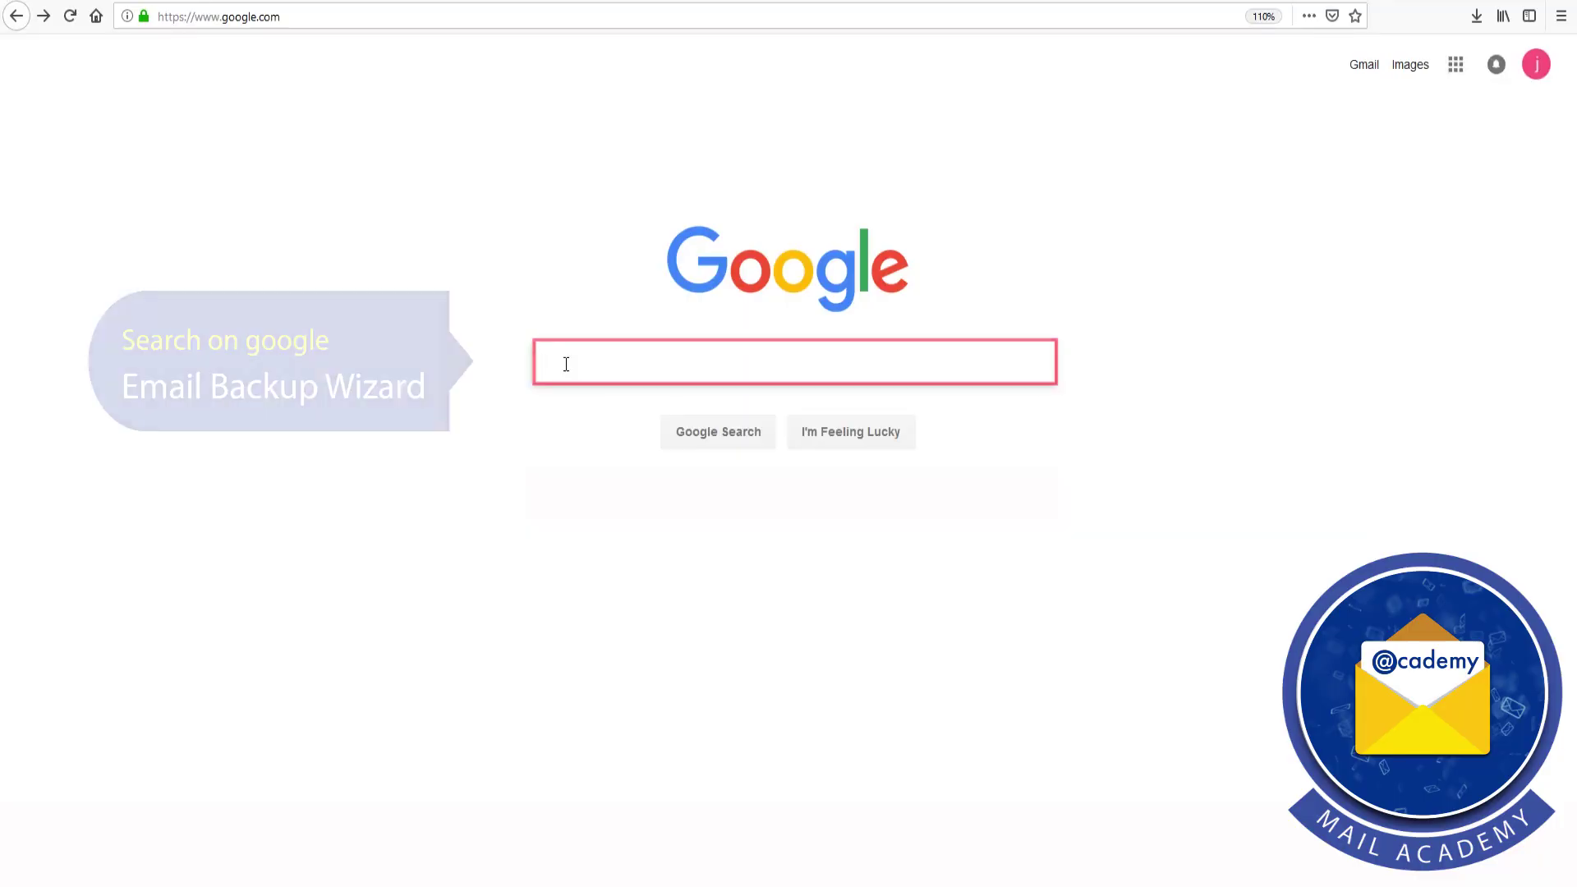
# Search Google for 'email backup wizard' and open the official emailbackupwizard.com product page.
pyautogui.write('email backup wizard')
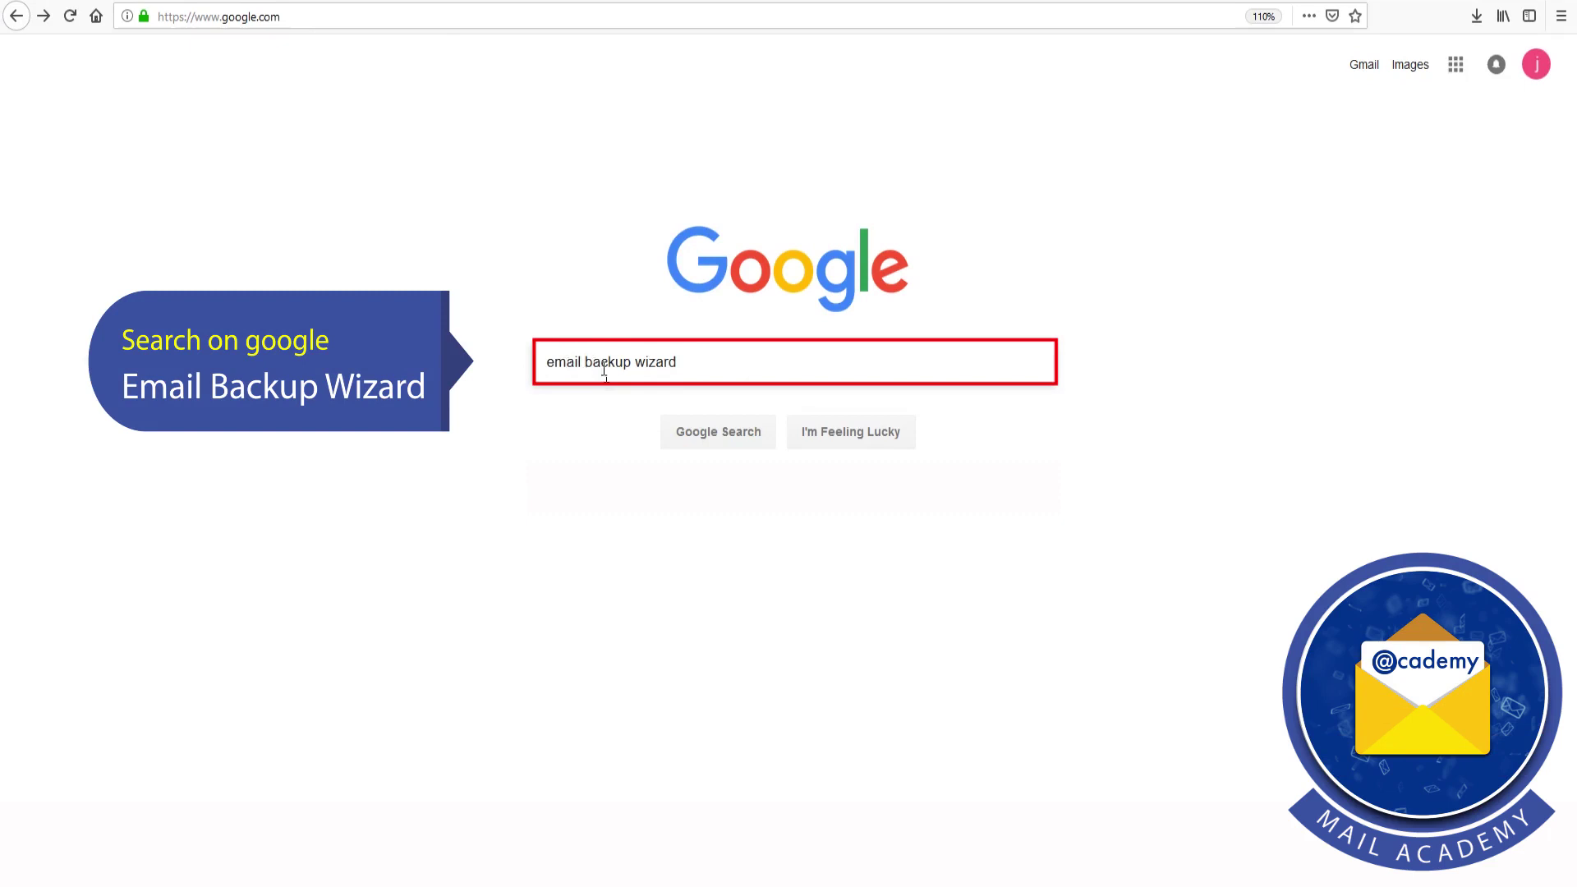
pyautogui.click(718, 432)
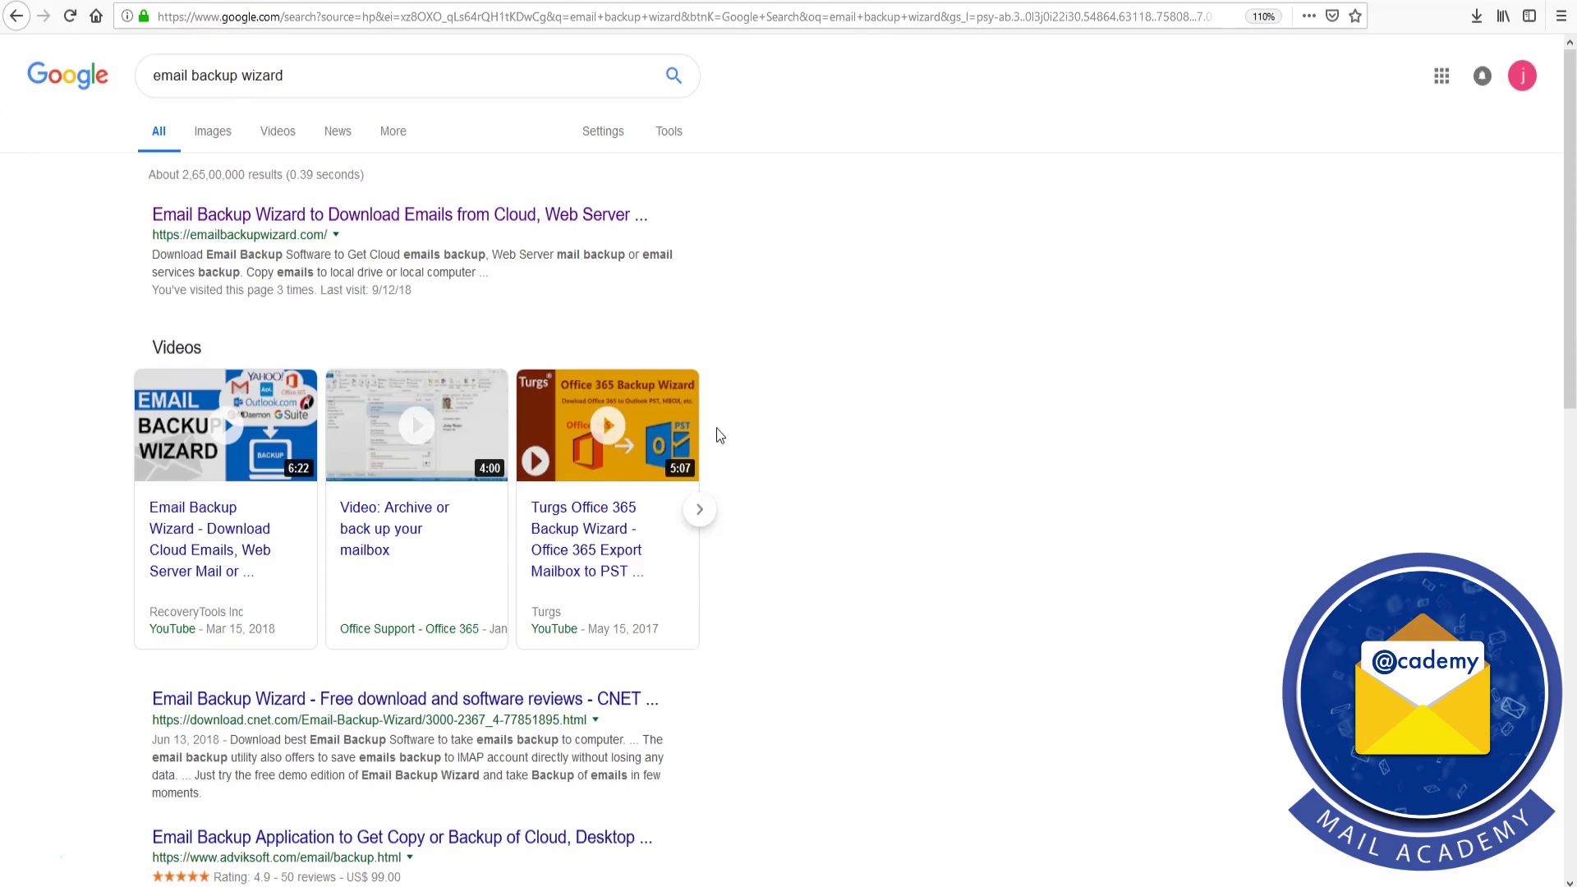
pyautogui.click(332, 217)
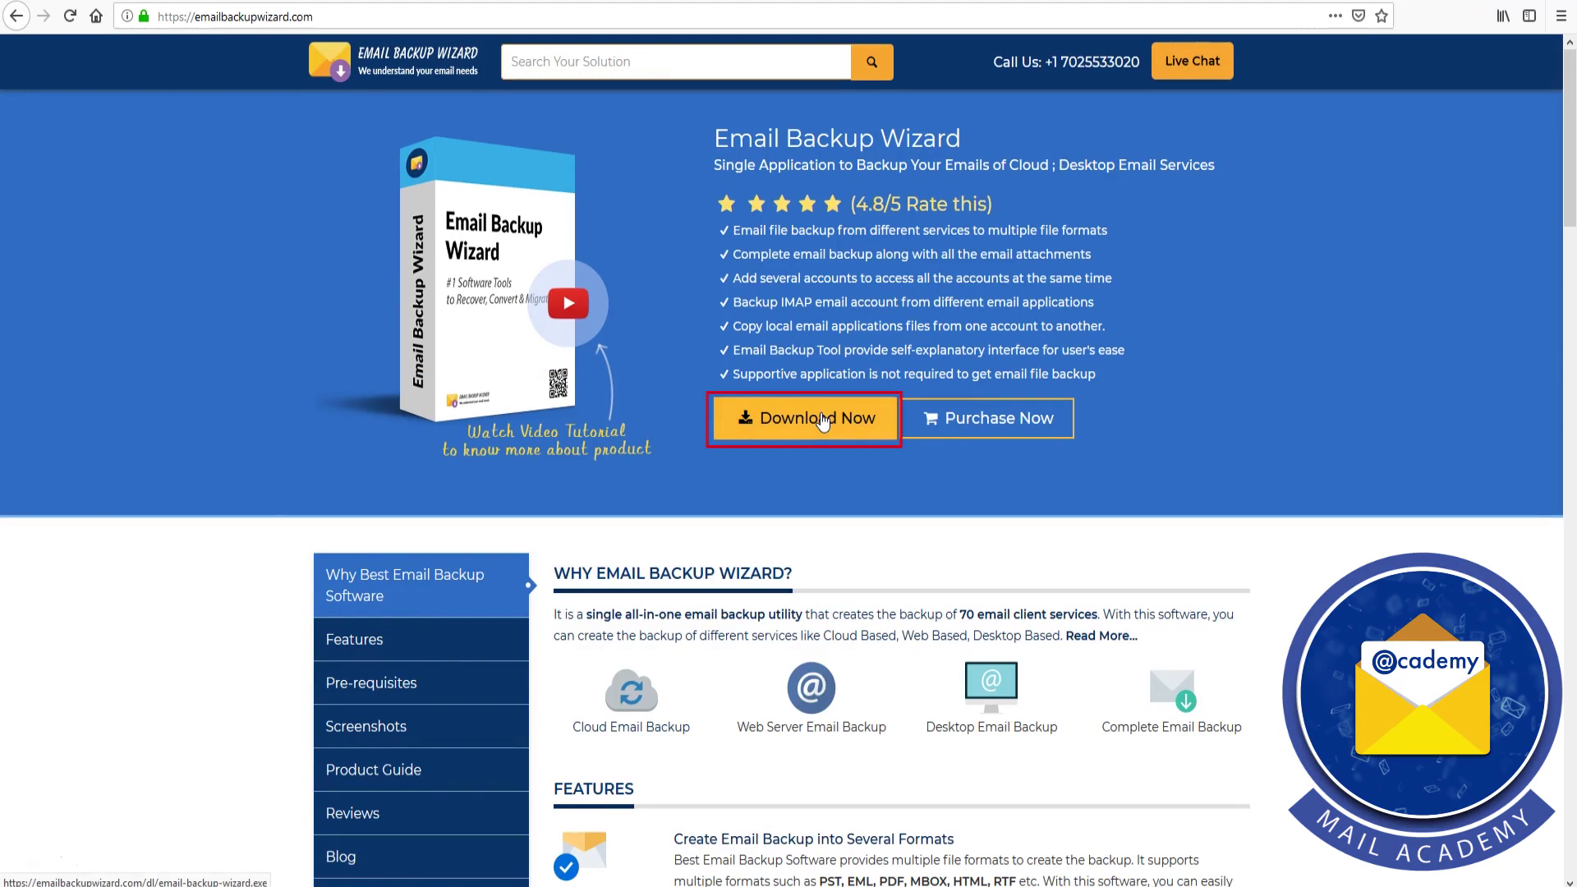
# Download and save the 17.6 MB Setup-email-backup installer, then open it from Firefox's downloads list.
pyautogui.click(822, 420)
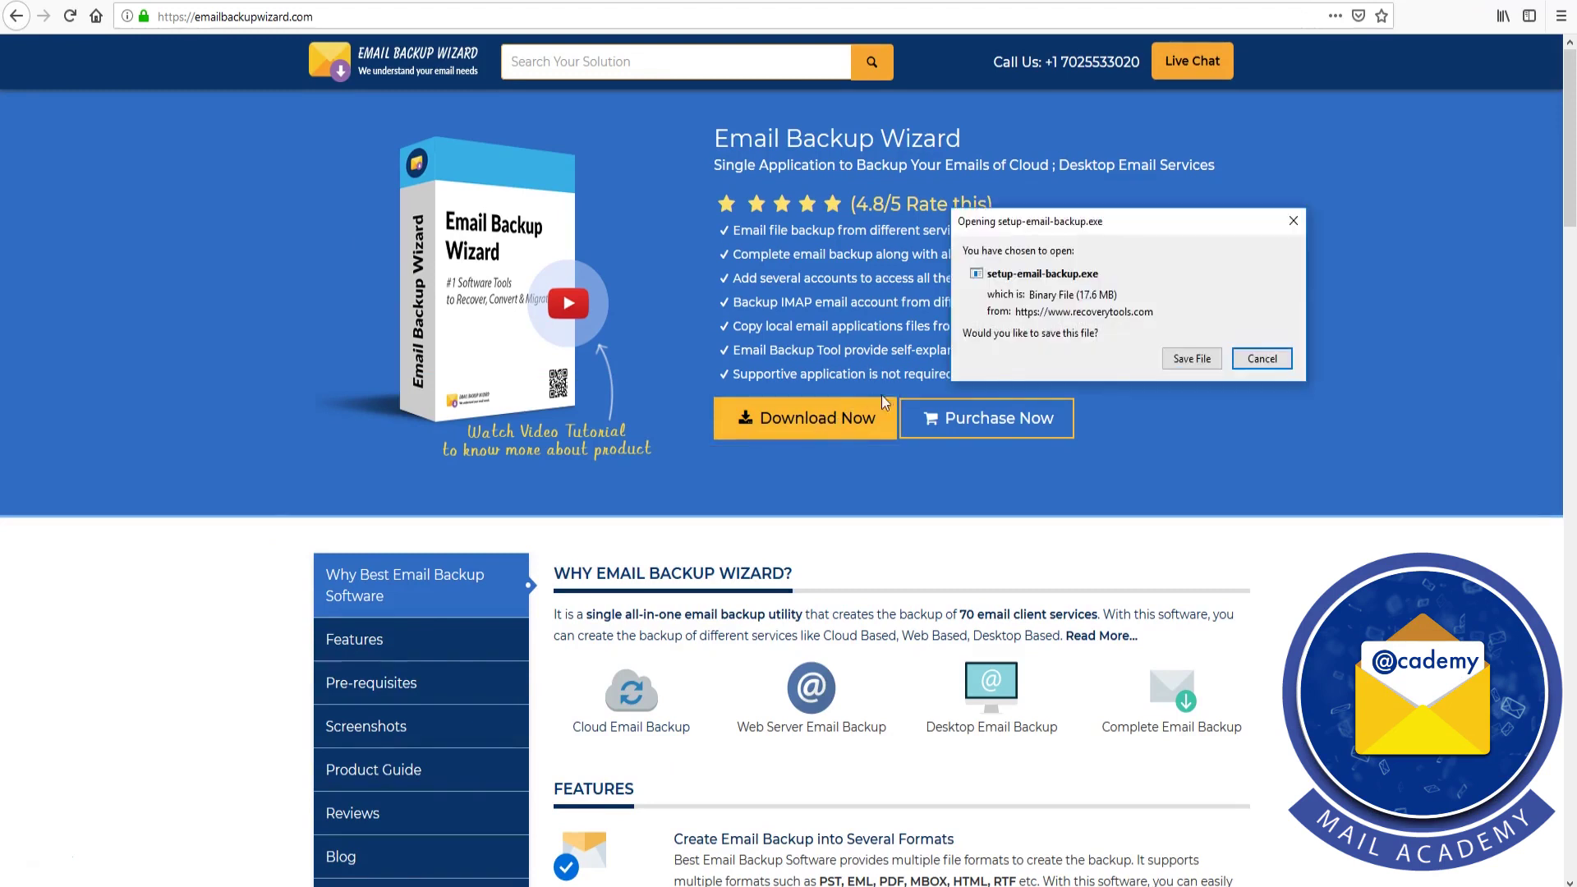
pyautogui.click(1193, 359)
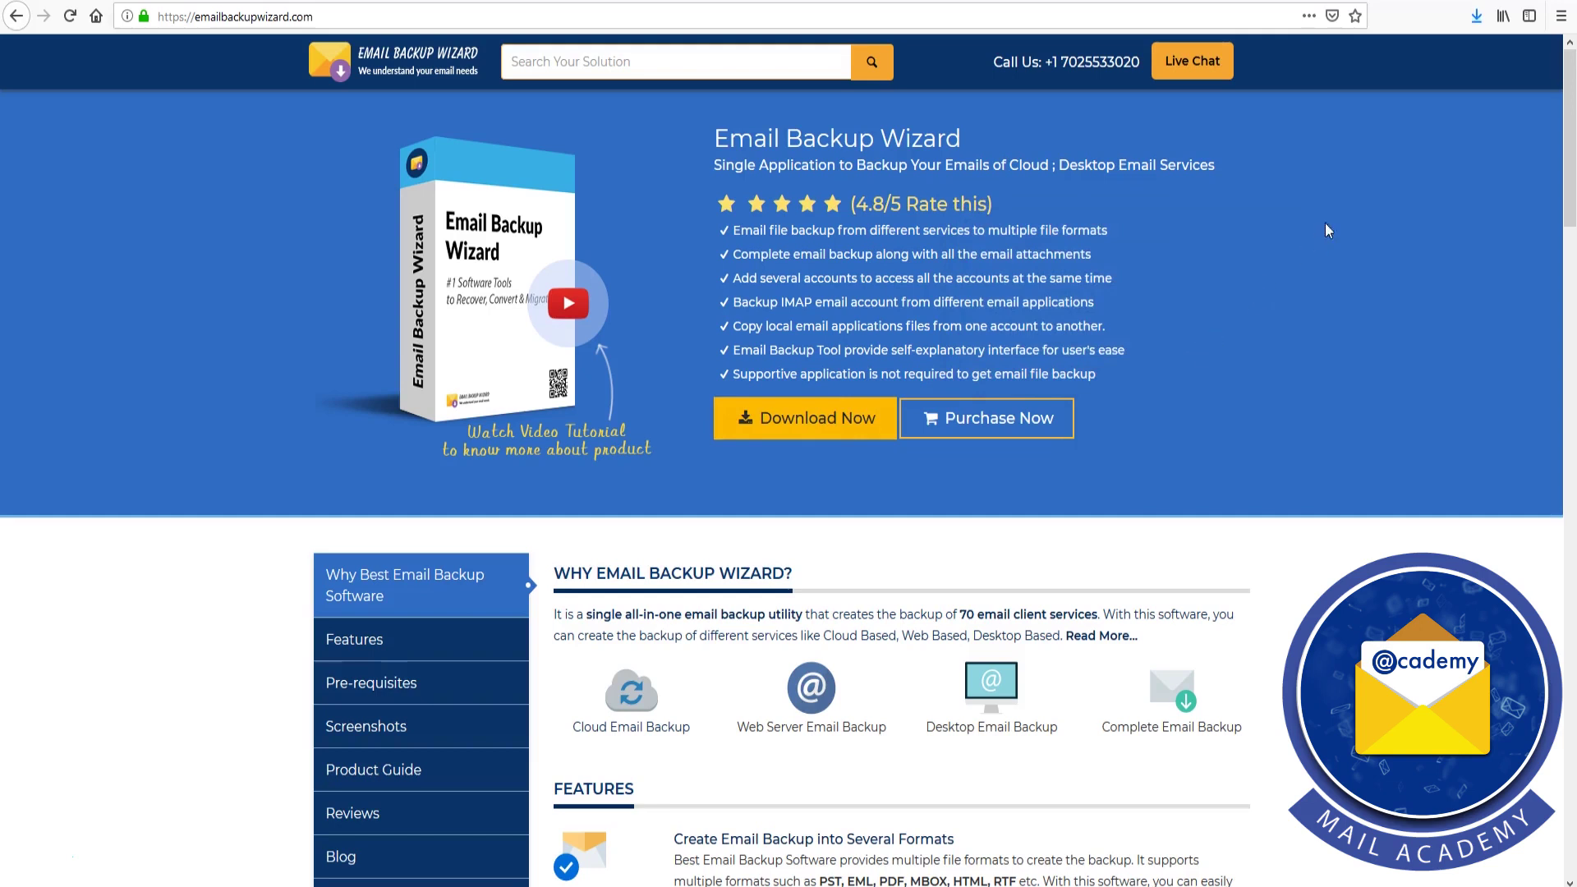
pyautogui.click(1478, 20)
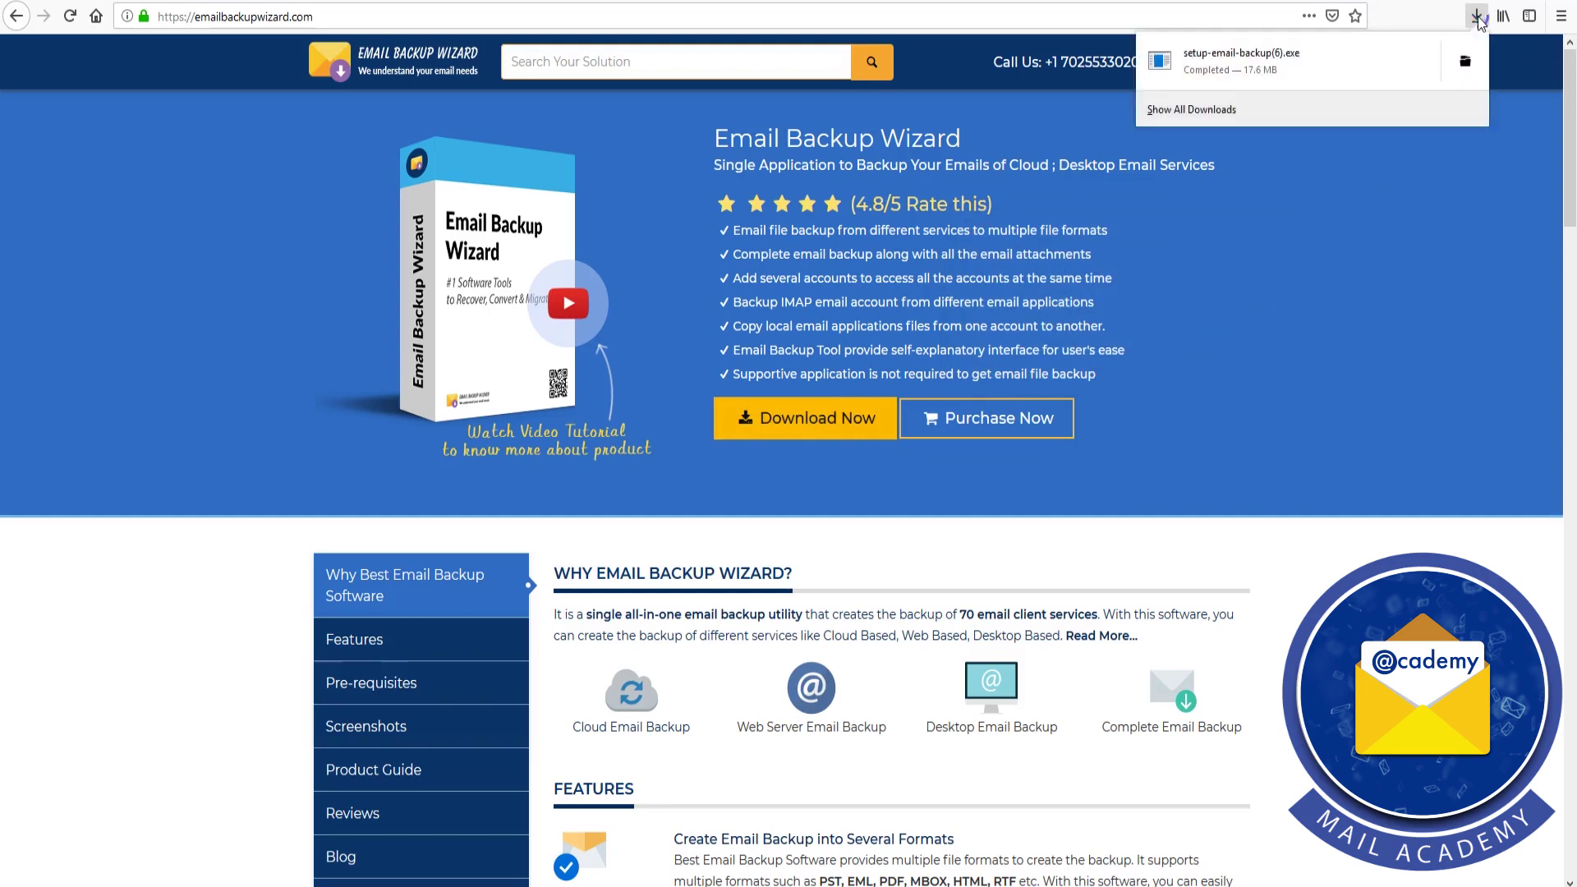
pyautogui.click(1235, 72)
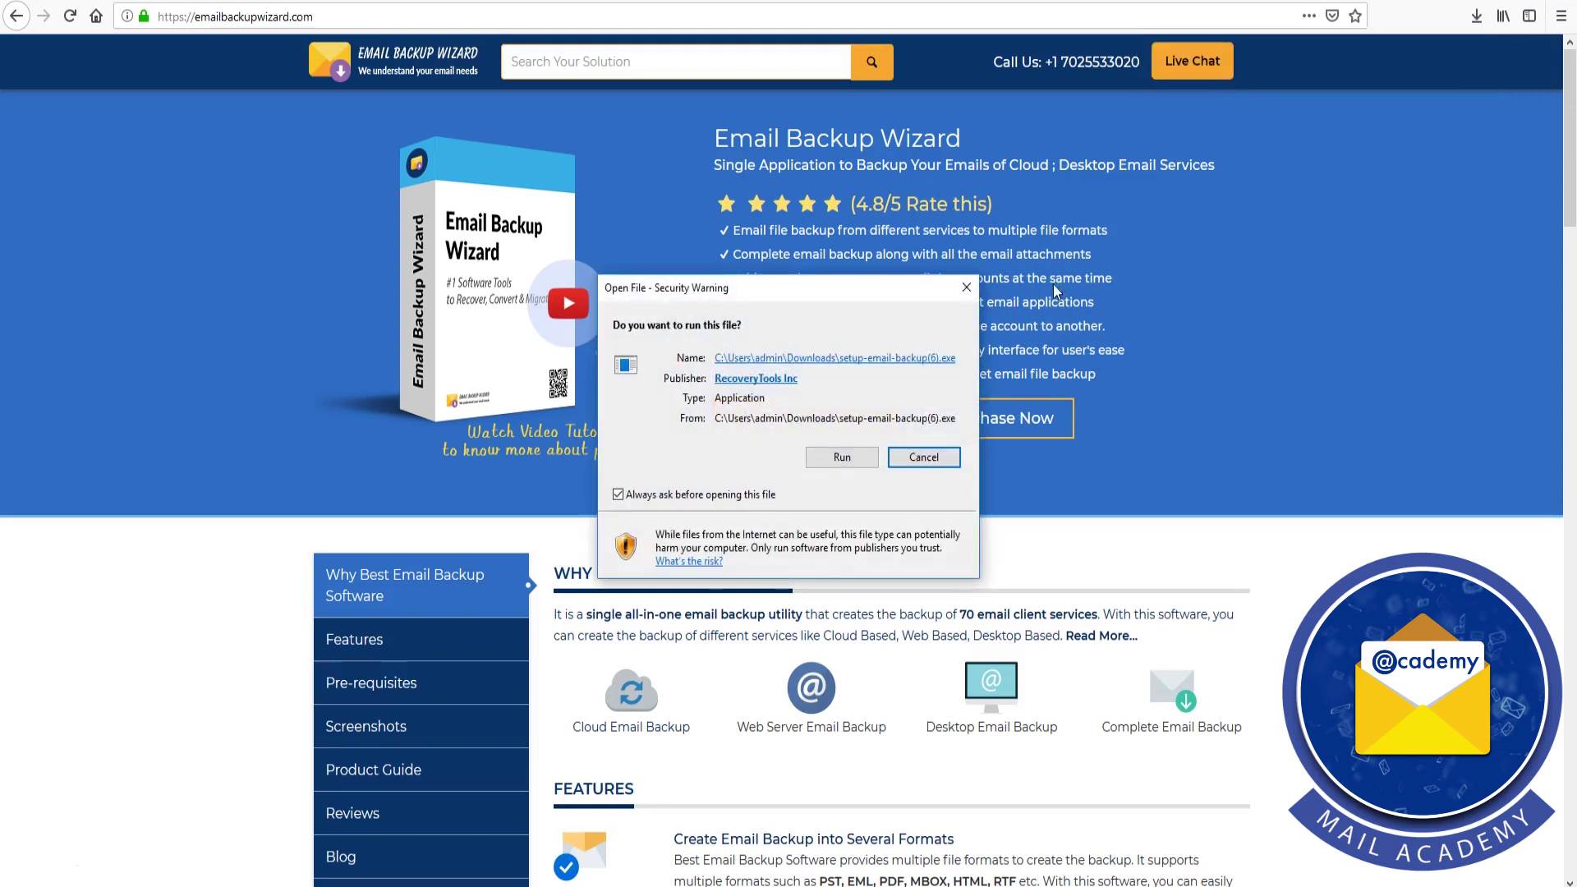
# Run setup in English, accept the licence, keep the default location, install, and launch Email Backup Wizard.
pyautogui.click(837, 457)
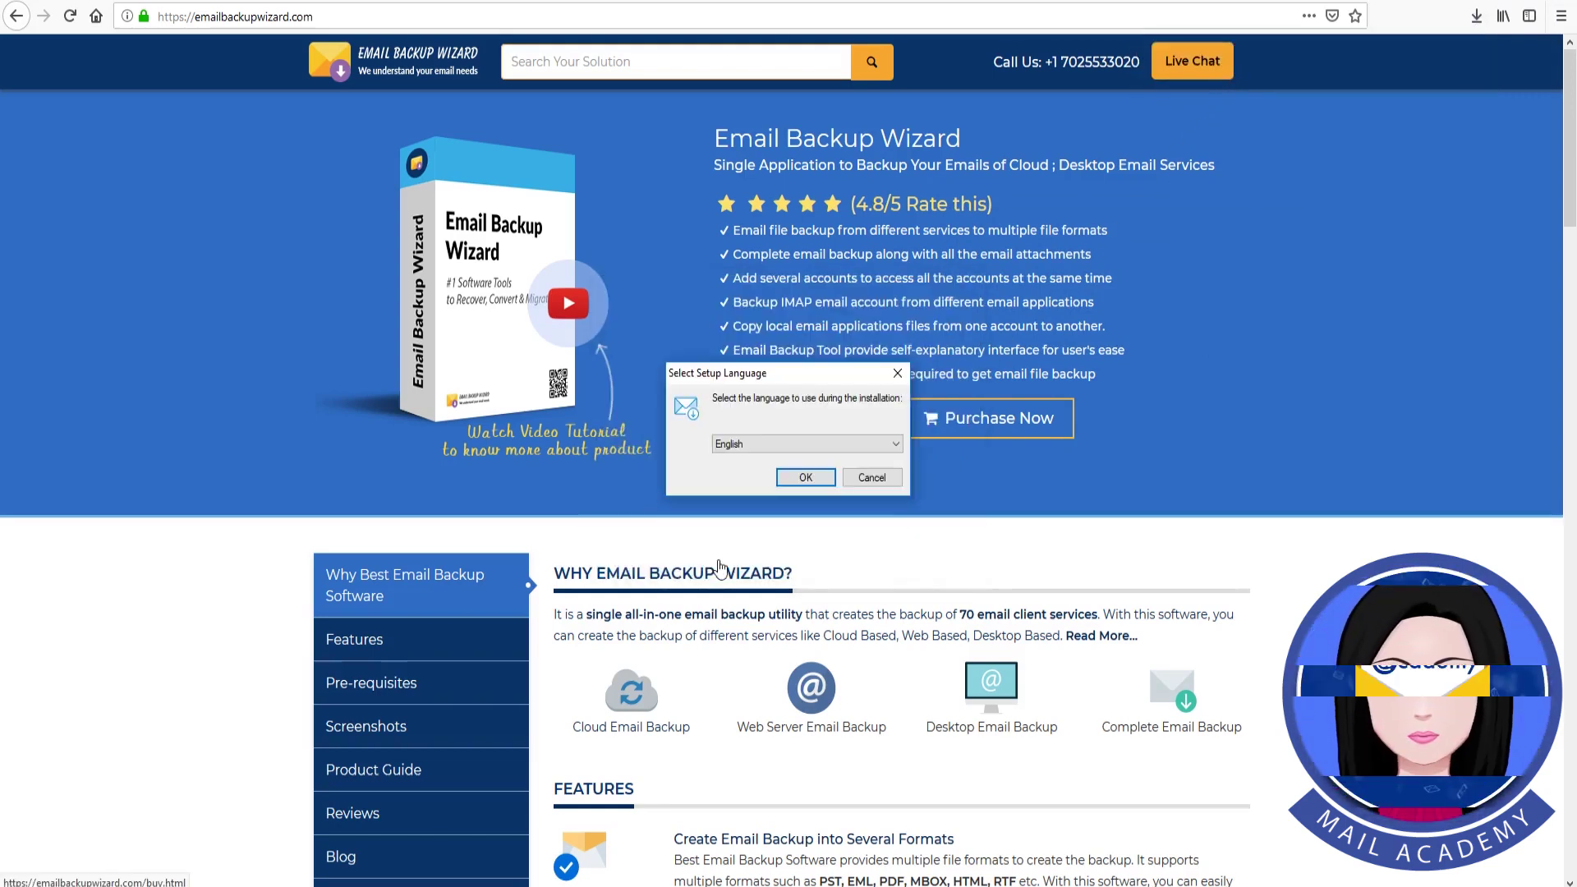
pyautogui.click(806, 478)
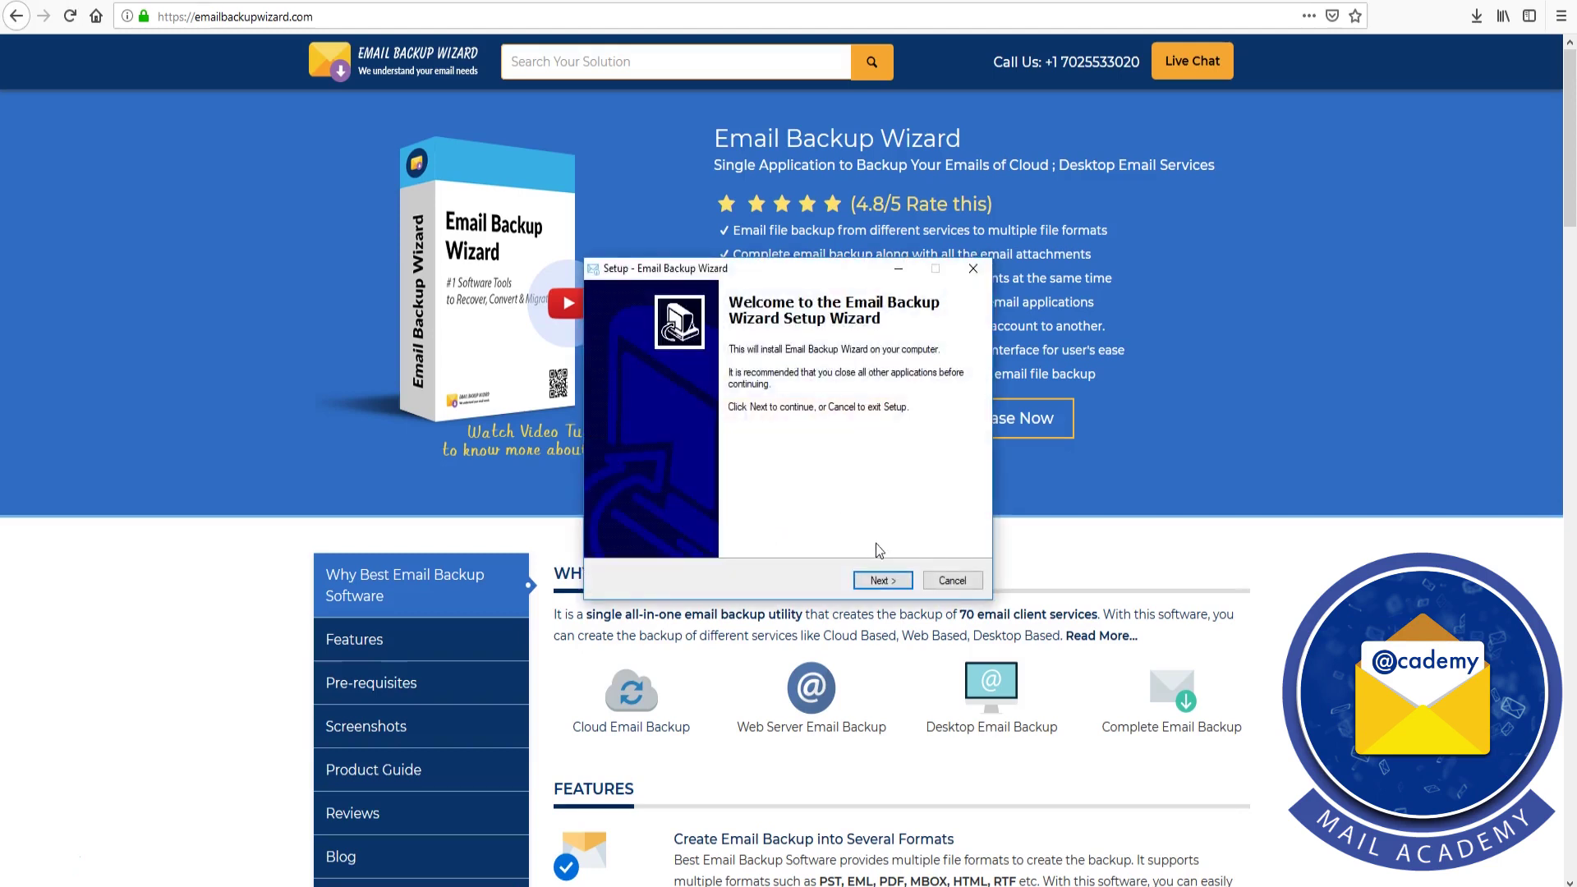
pyautogui.click(880, 580)
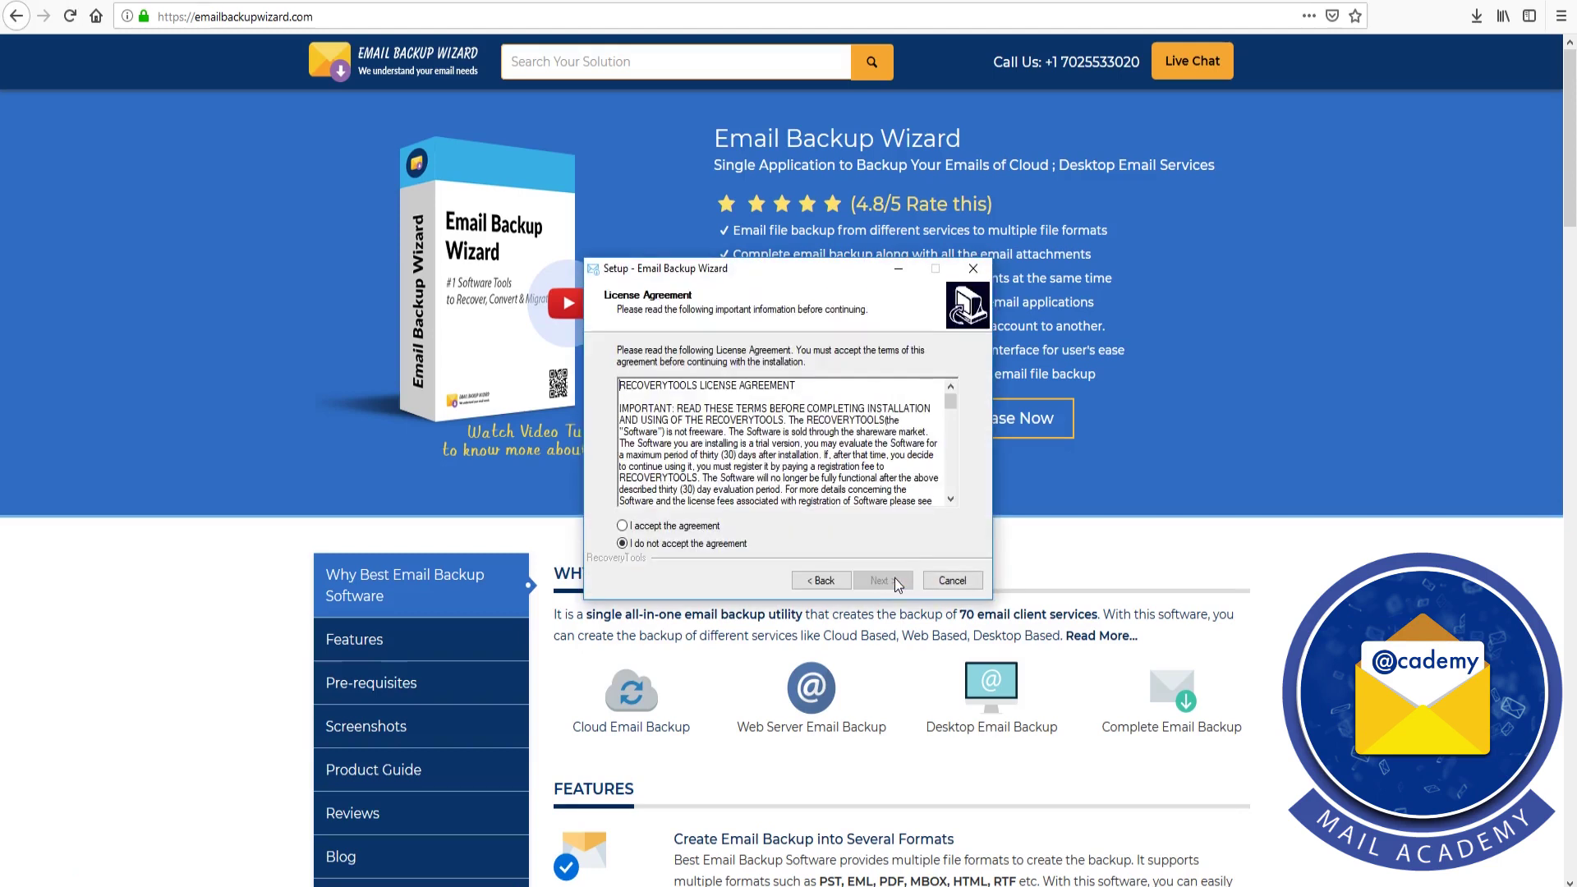
pyautogui.click(622, 526)
pyautogui.click(880, 581)
pyautogui.click(883, 581)
pyautogui.click(884, 581)
pyautogui.click(883, 581)
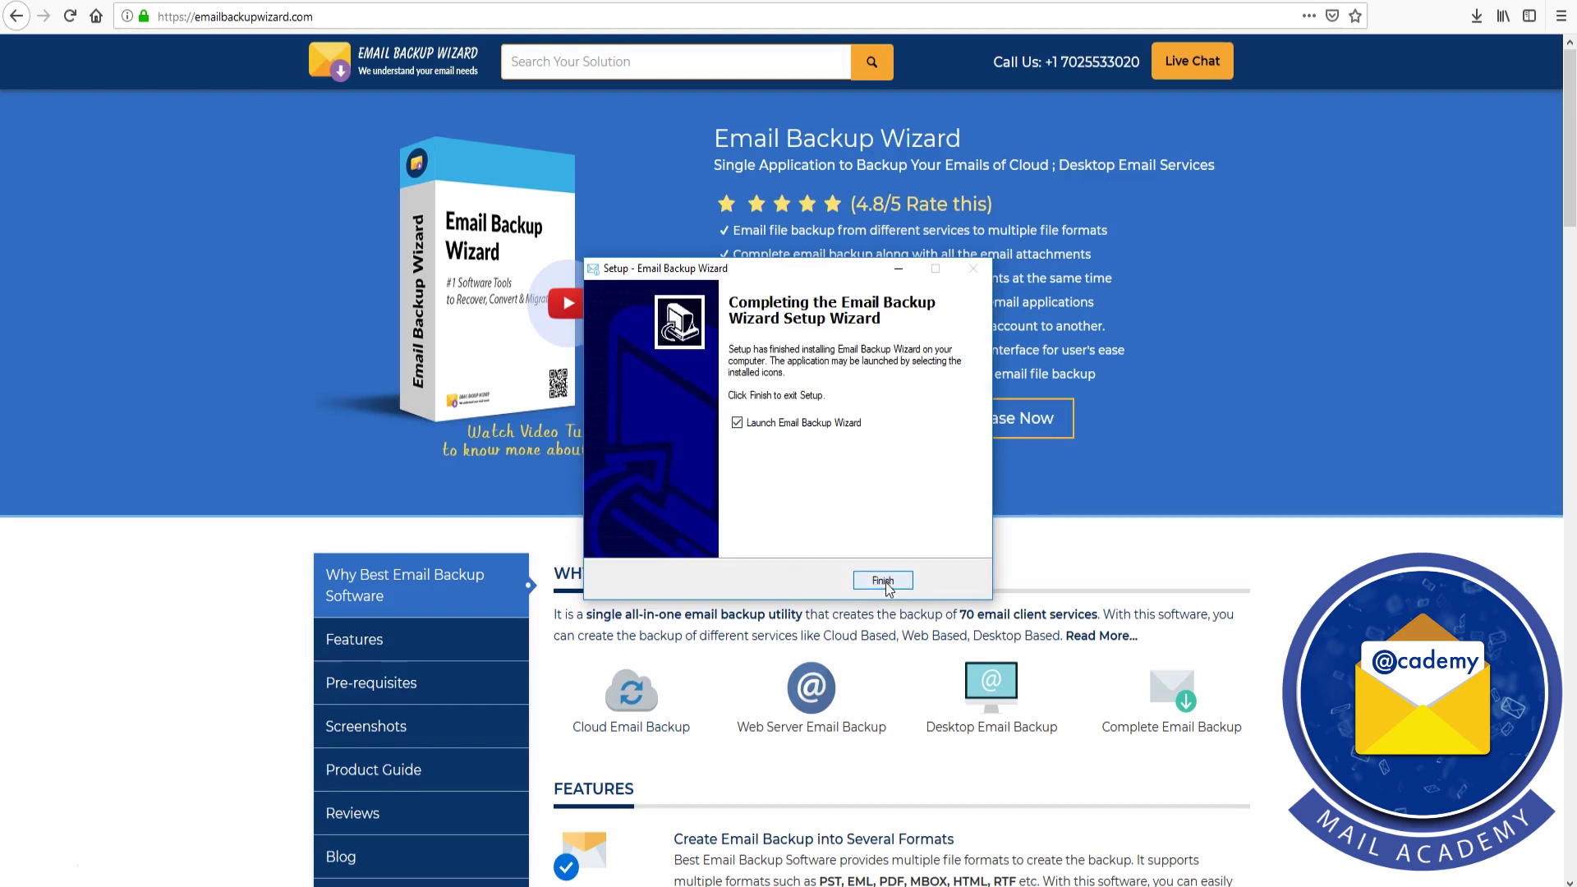
pyautogui.click(884, 581)
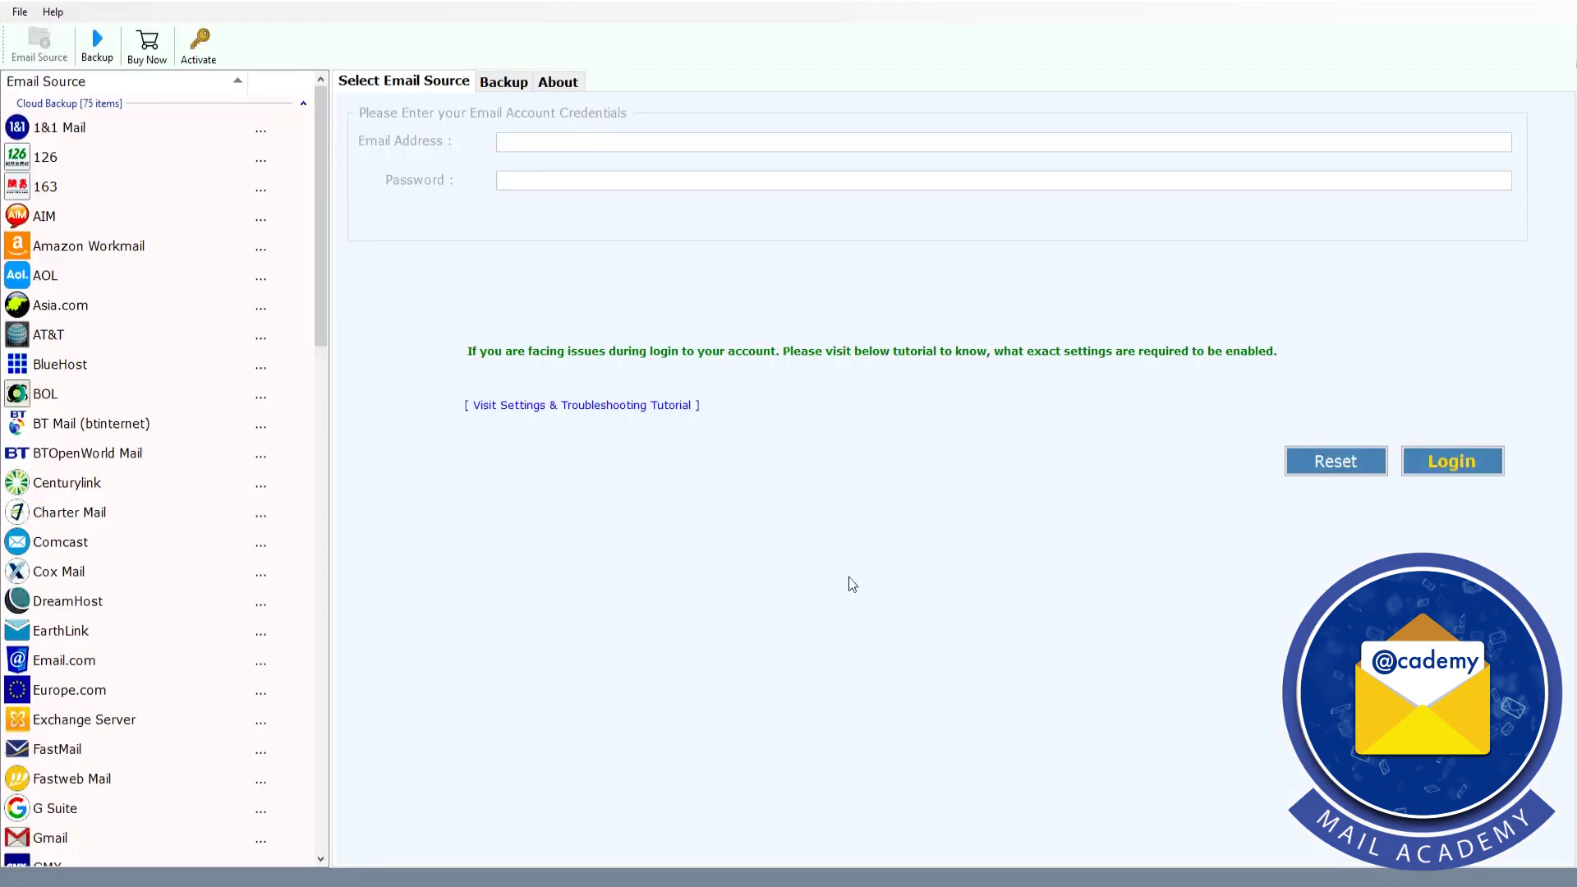
# Select Zoho Mail as the email source and attempt login with the account's email address and password.
pyautogui.moveTo(323, 312); pyautogui.dragTo(318, 820)
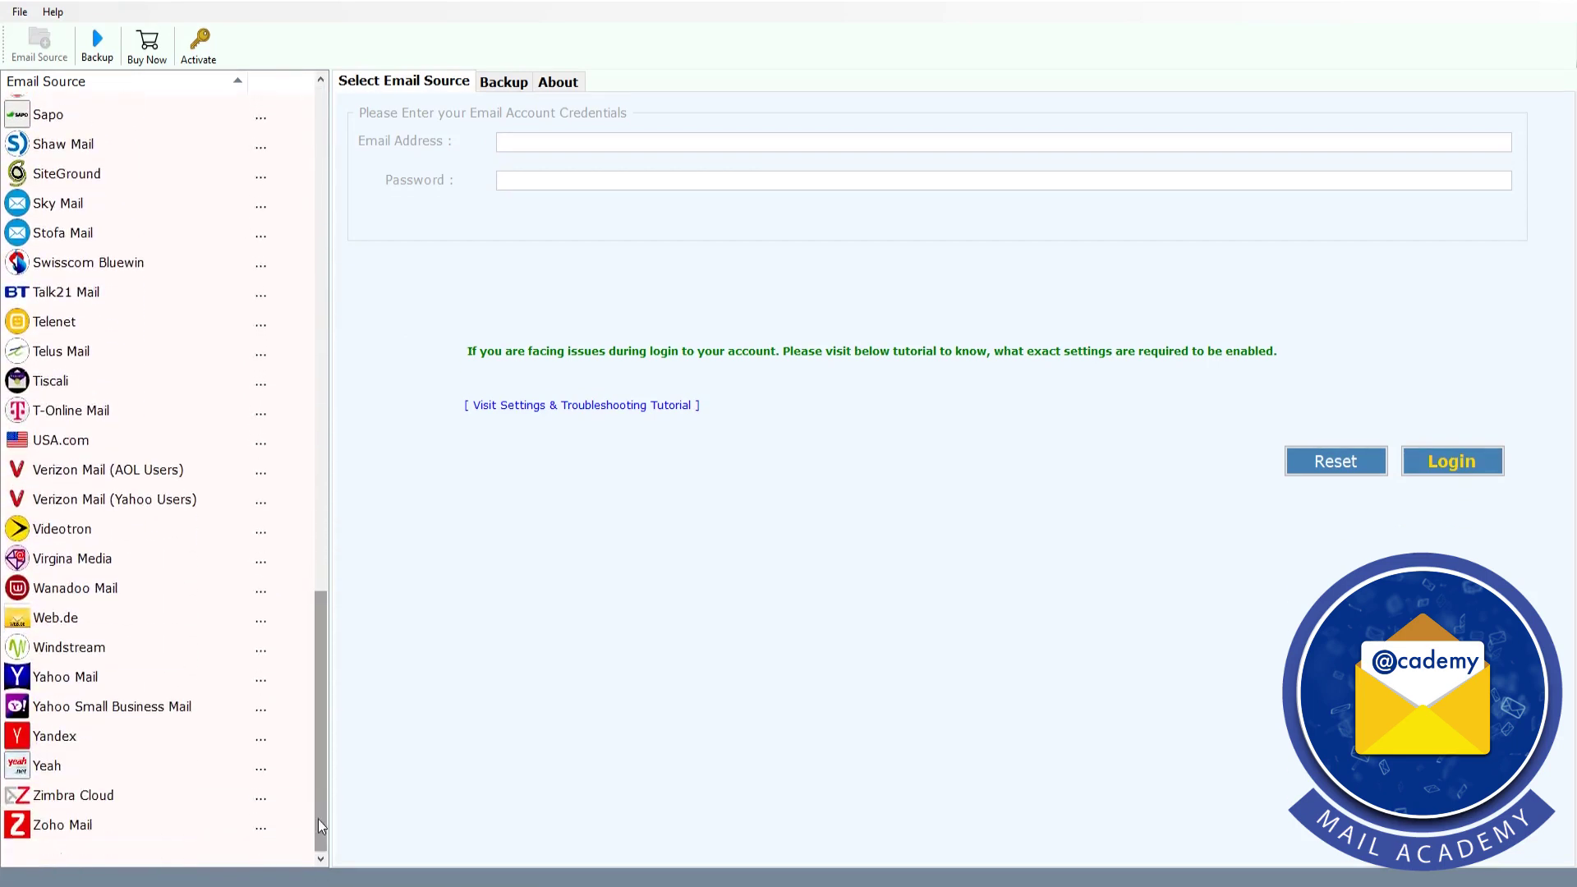
pyautogui.click(78, 831)
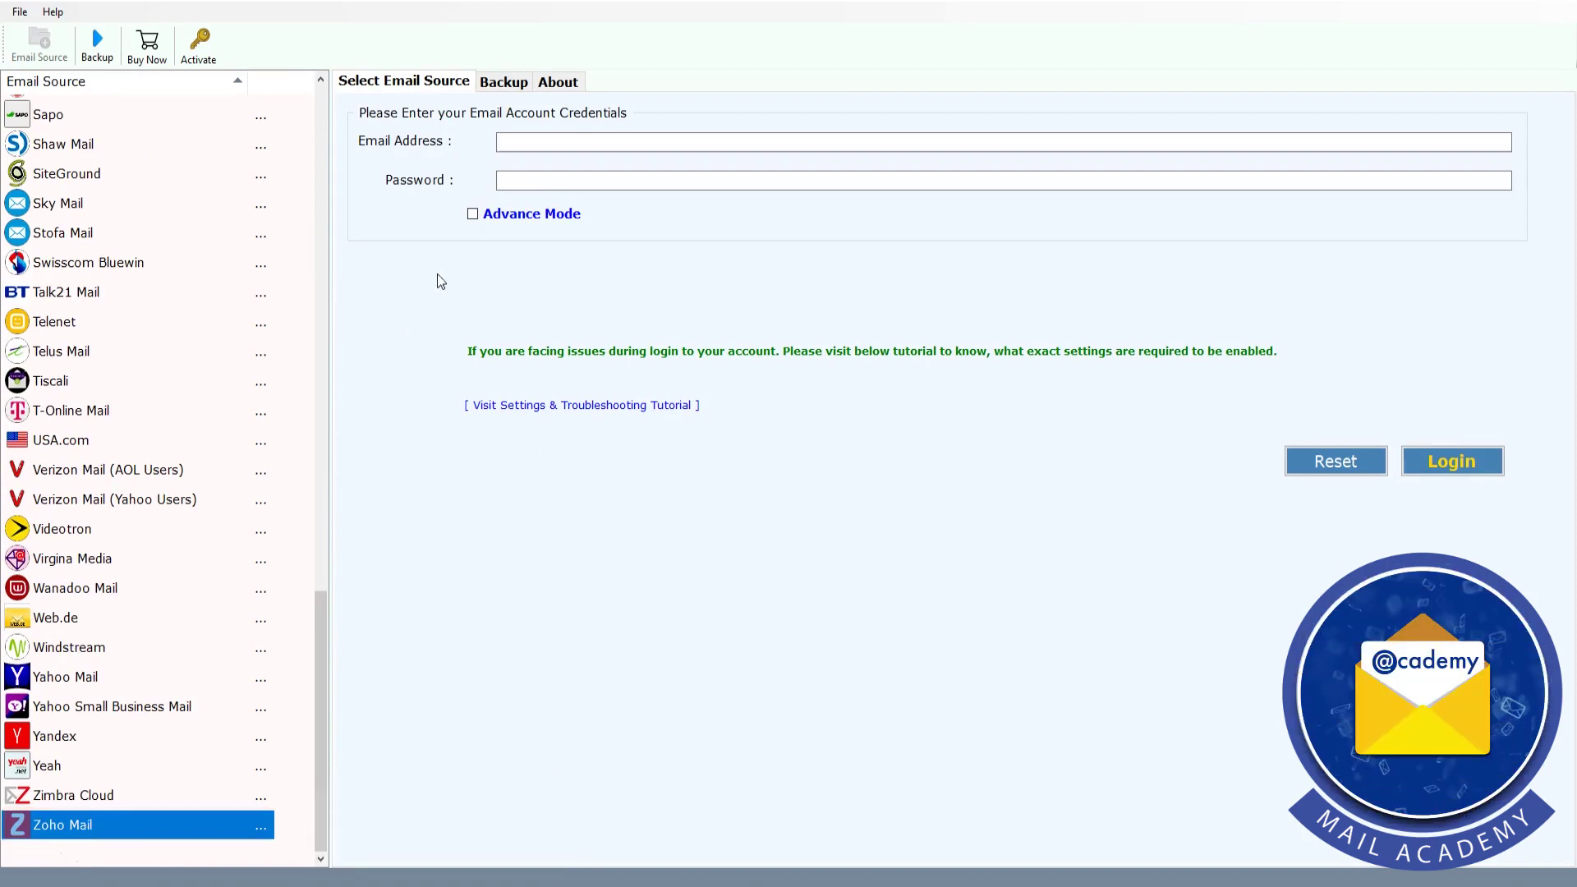
pyautogui.click(508, 143)
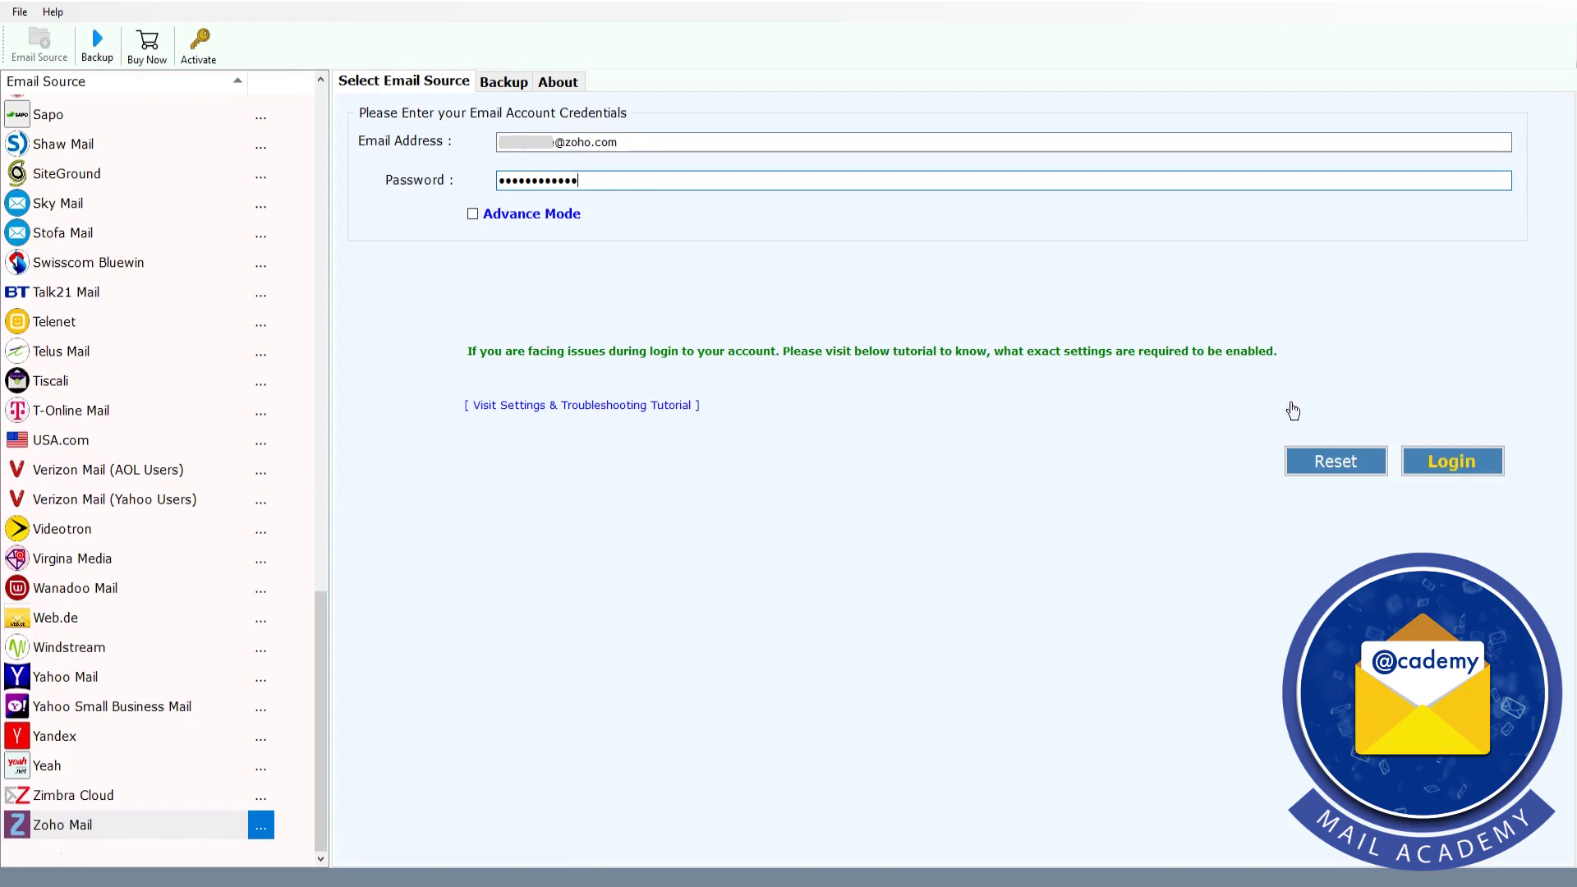
pyautogui.click(1465, 466)
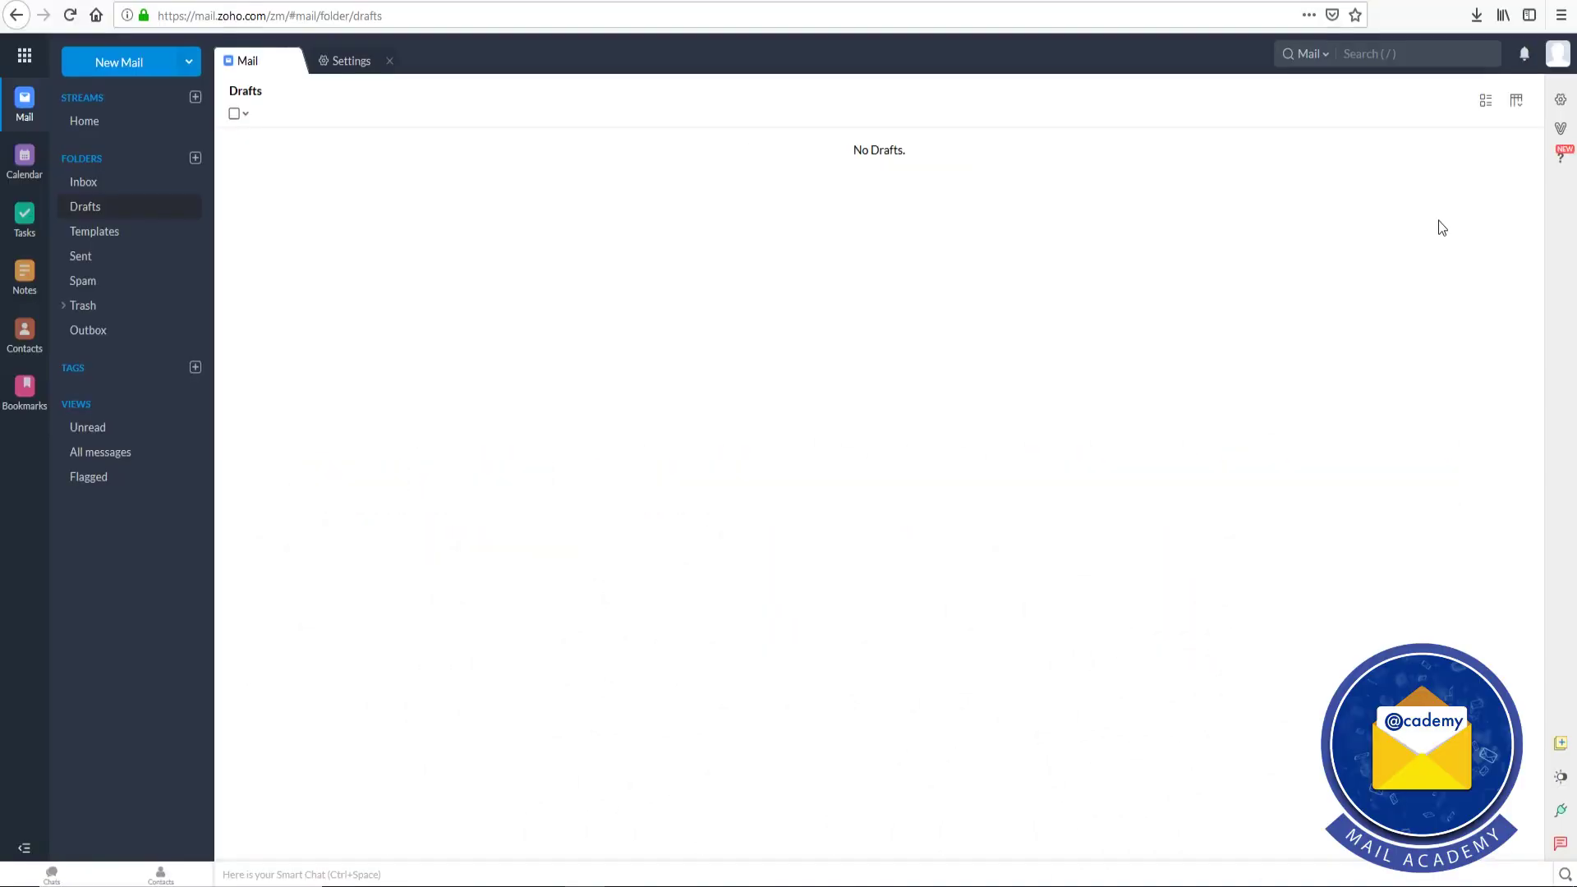
# Tick the IMAP ACCESS checkbox under Mail accounts in Zoho Mail settings.
pyautogui.click(1560, 102)
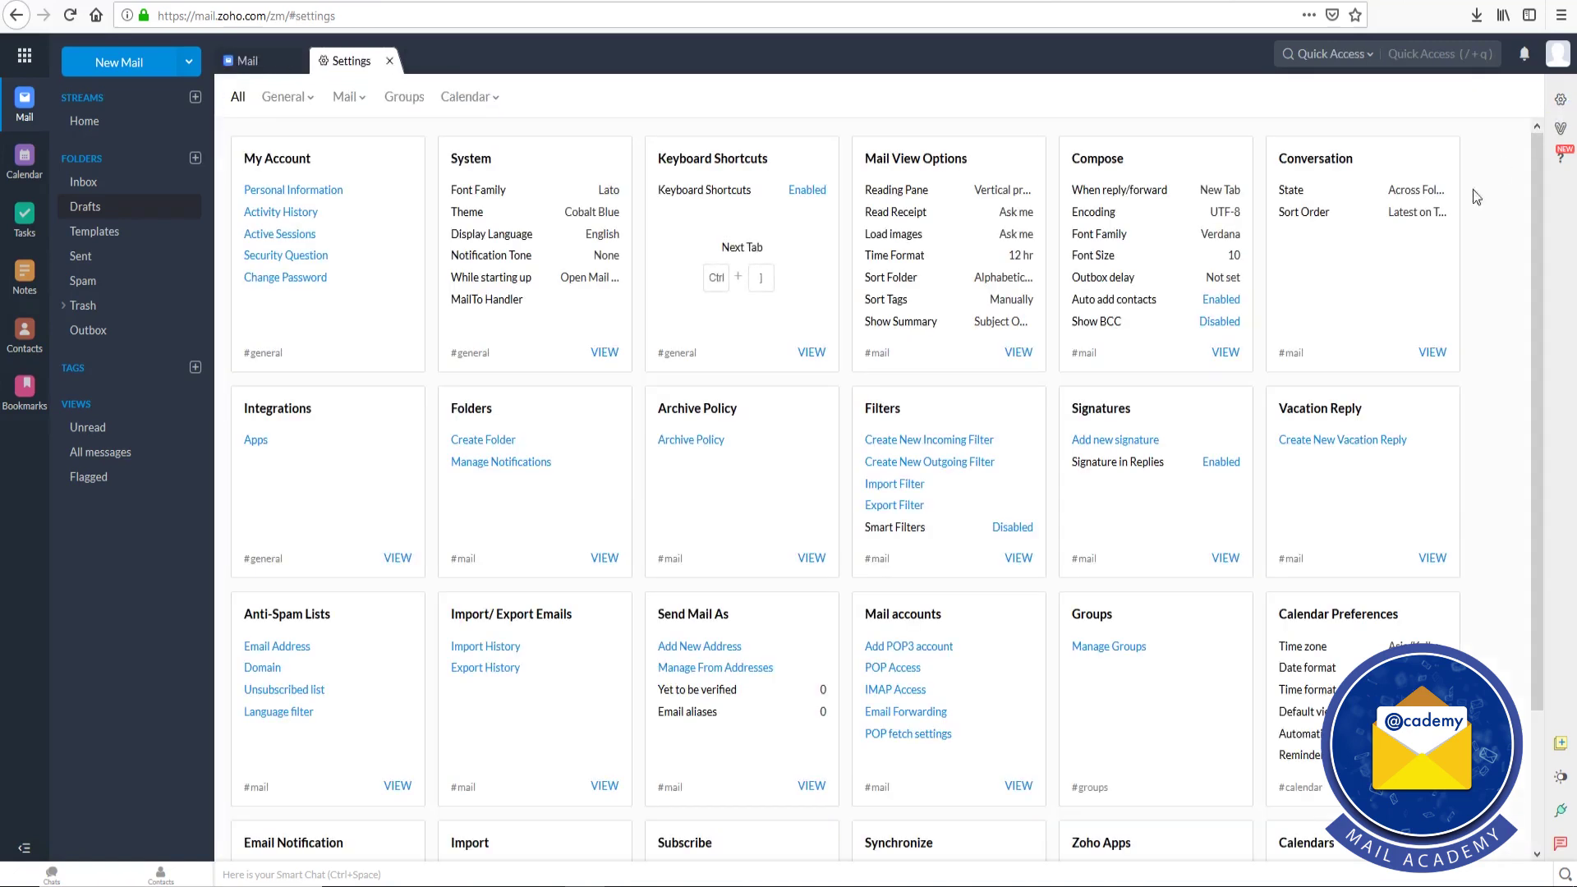
pyautogui.click(910, 695)
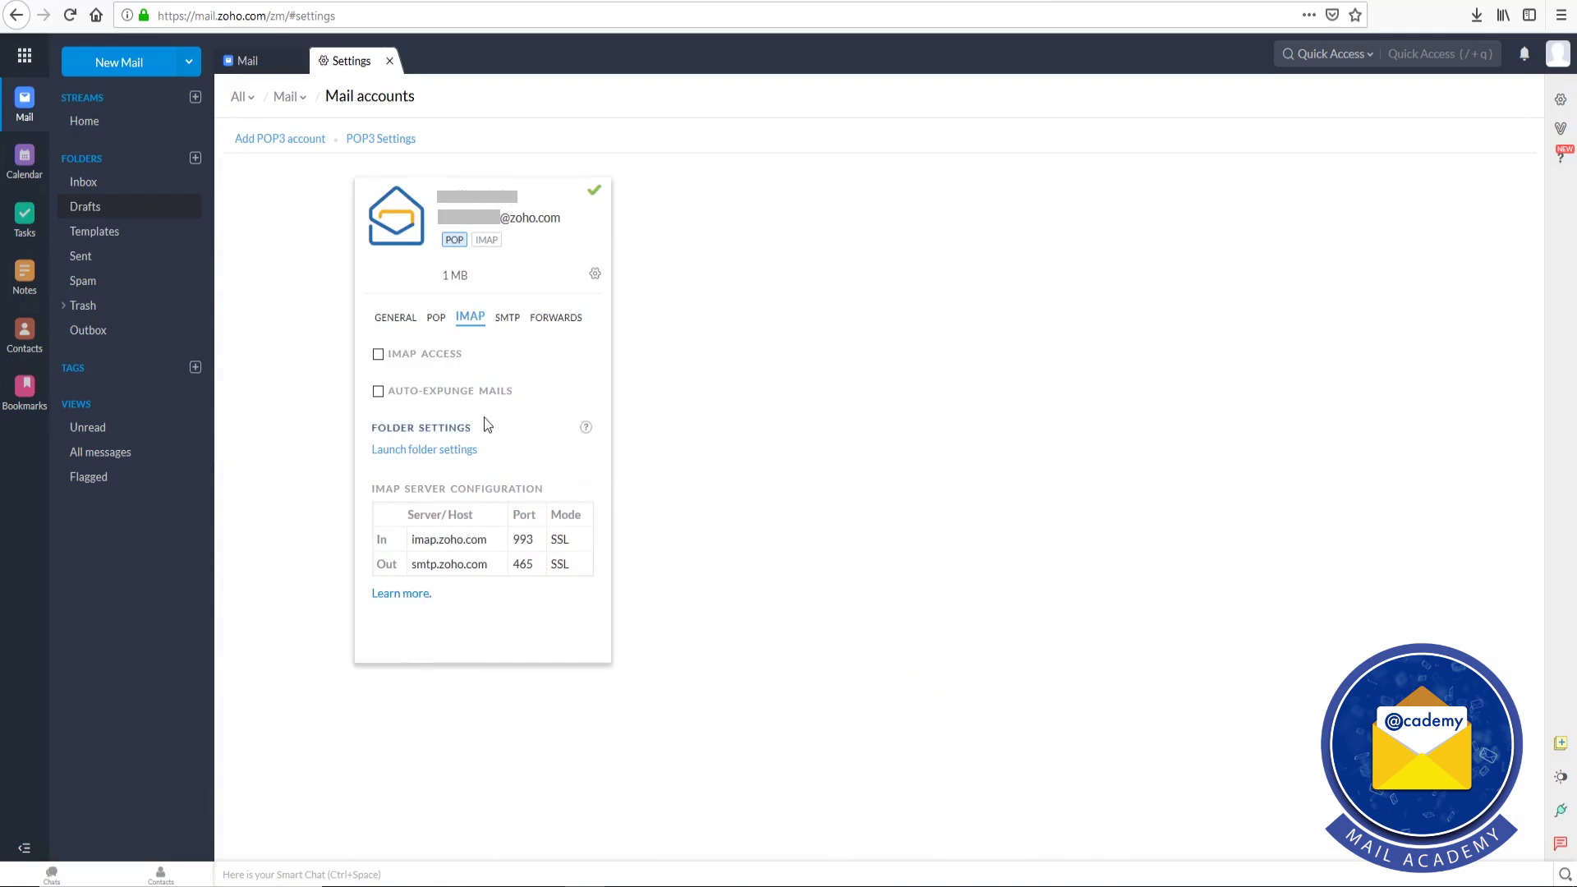
pyautogui.click(377, 358)
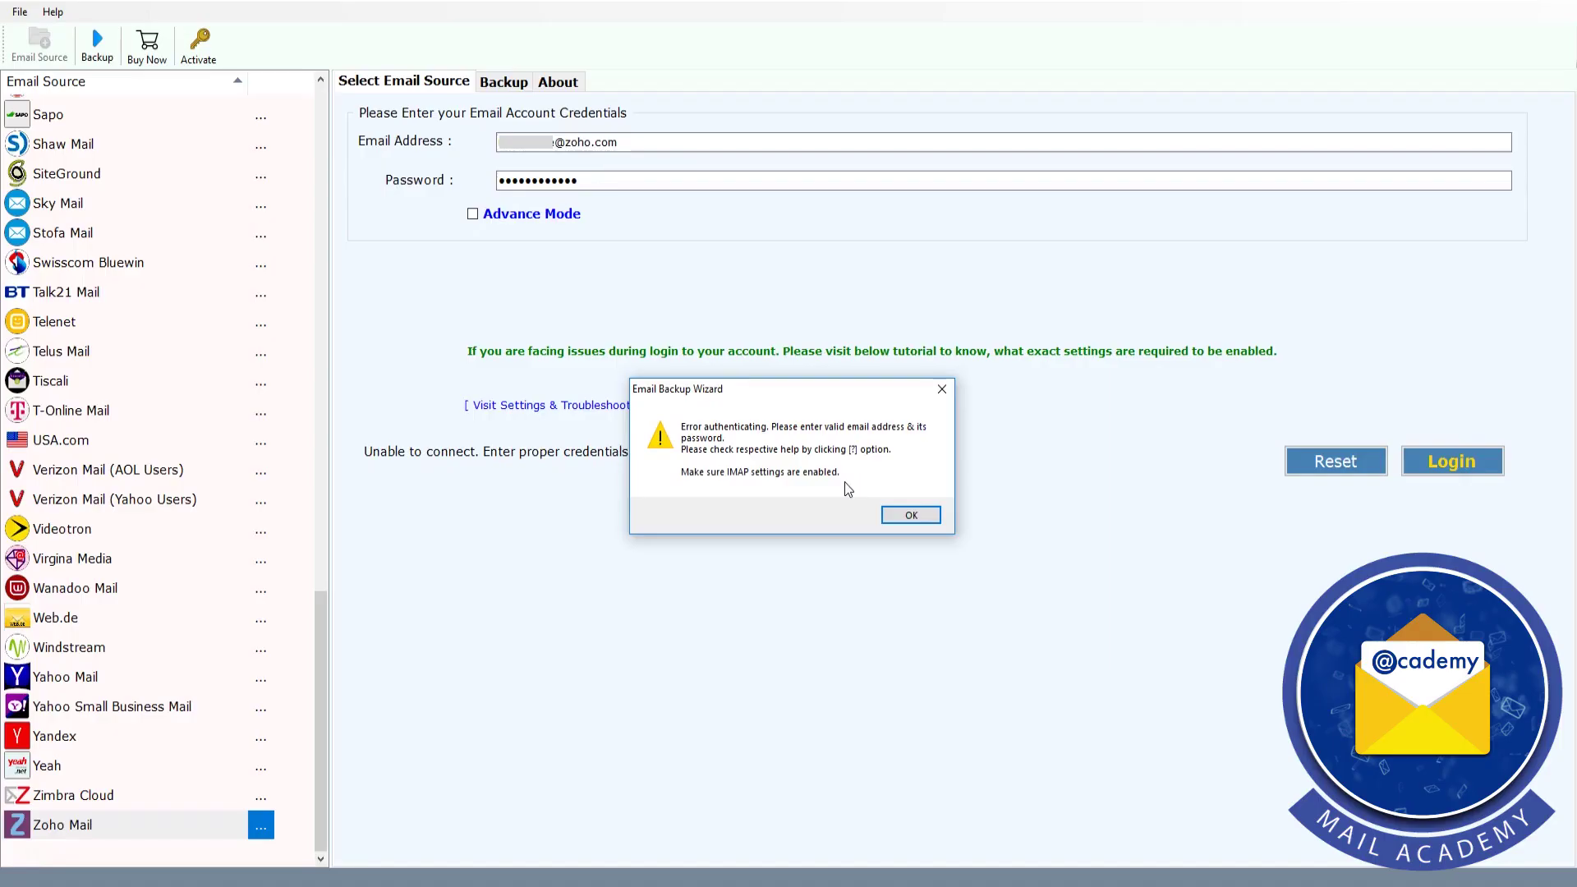
# Dismiss the authentication error and log in again so the Zoho Mail folder tree loads.
pyautogui.click(906, 518)
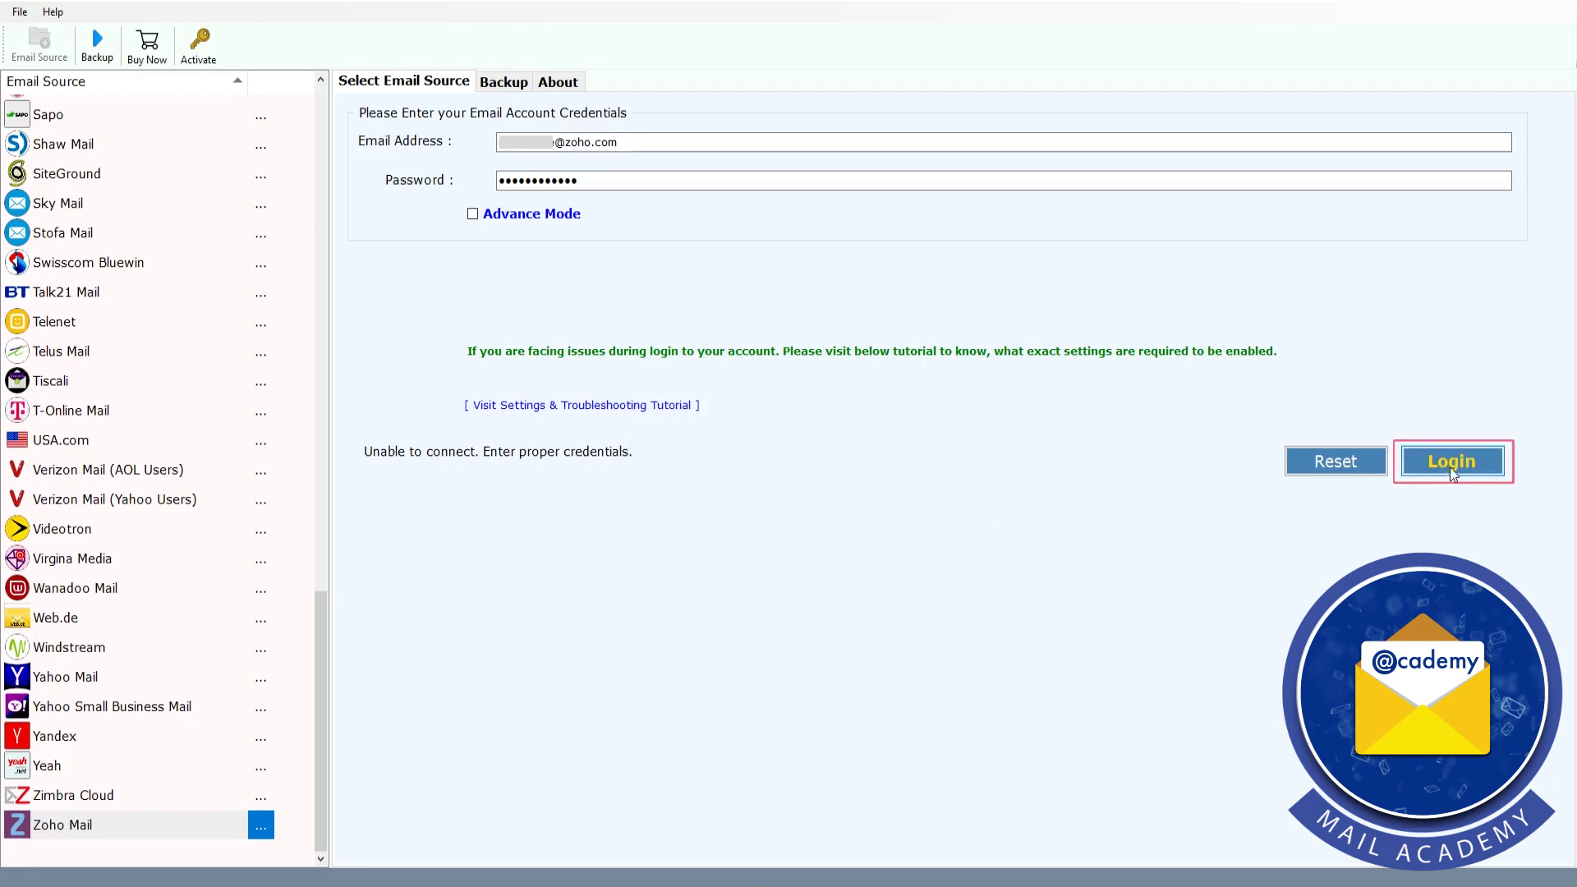
pyautogui.click(1470, 473)
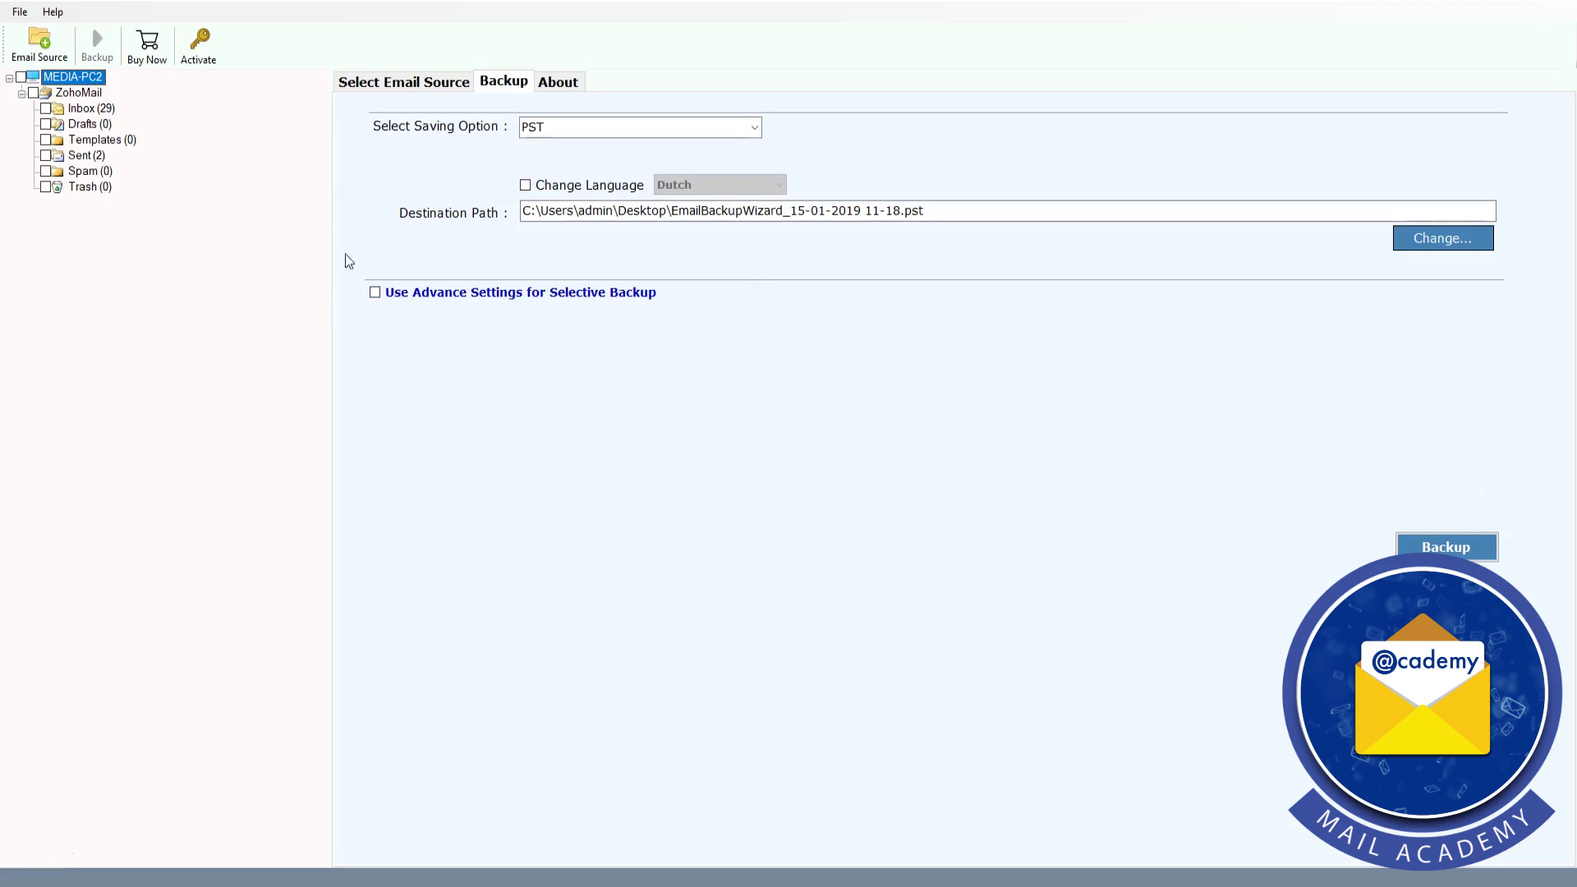
# Select all MEDIA-PC2 folders, choose PST, and set the output to F:\zoho to gmail\zoho to out\zoho to outlook.pst.
pyautogui.click(20, 77)
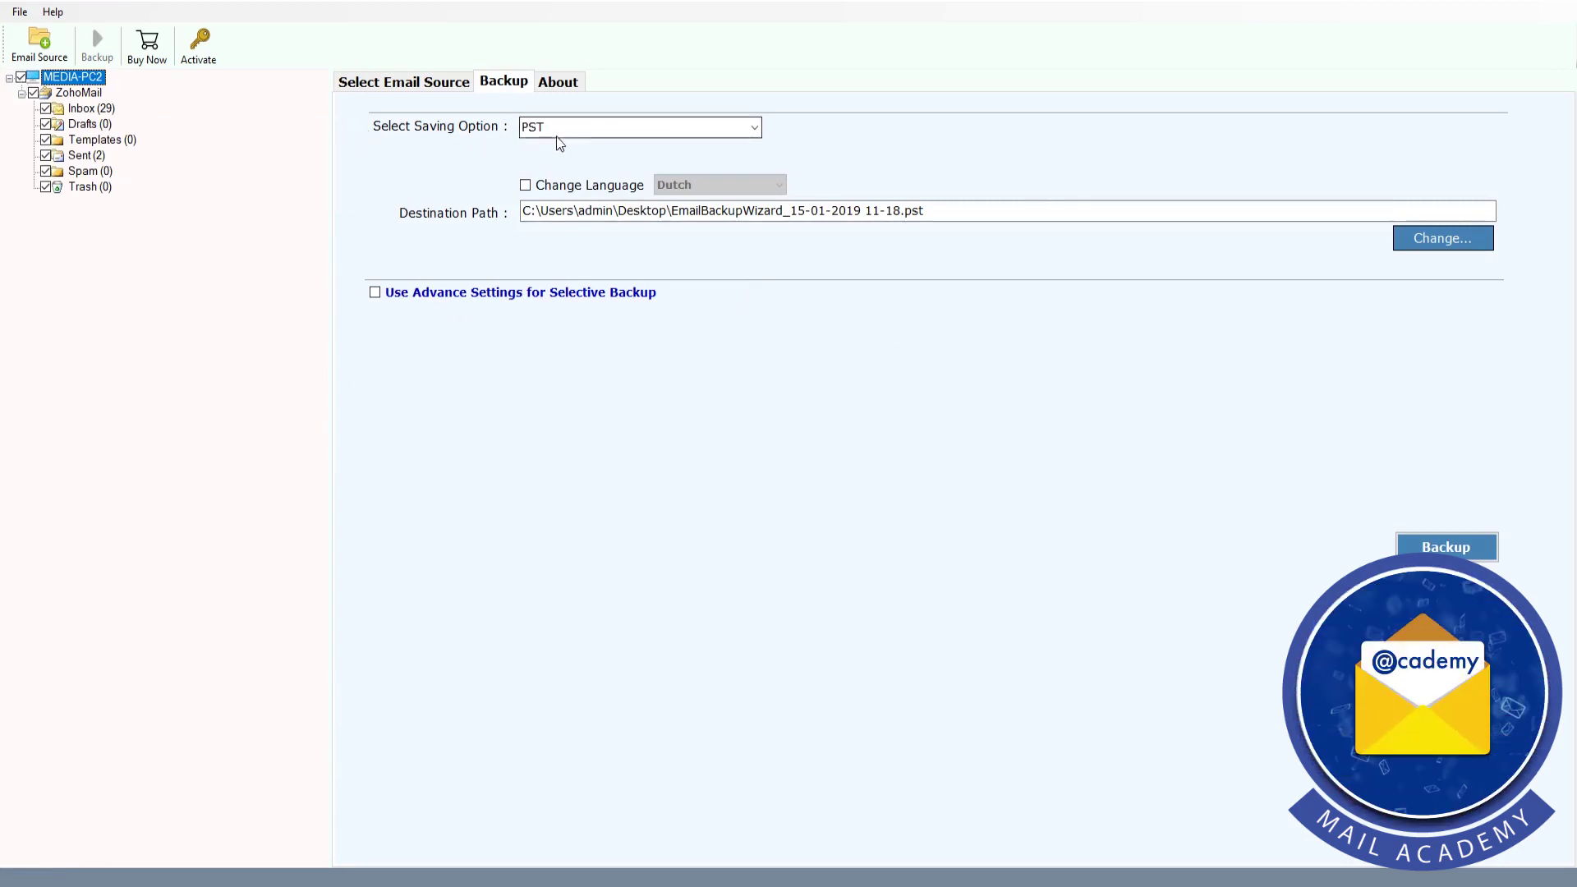
pyautogui.click(752, 129)
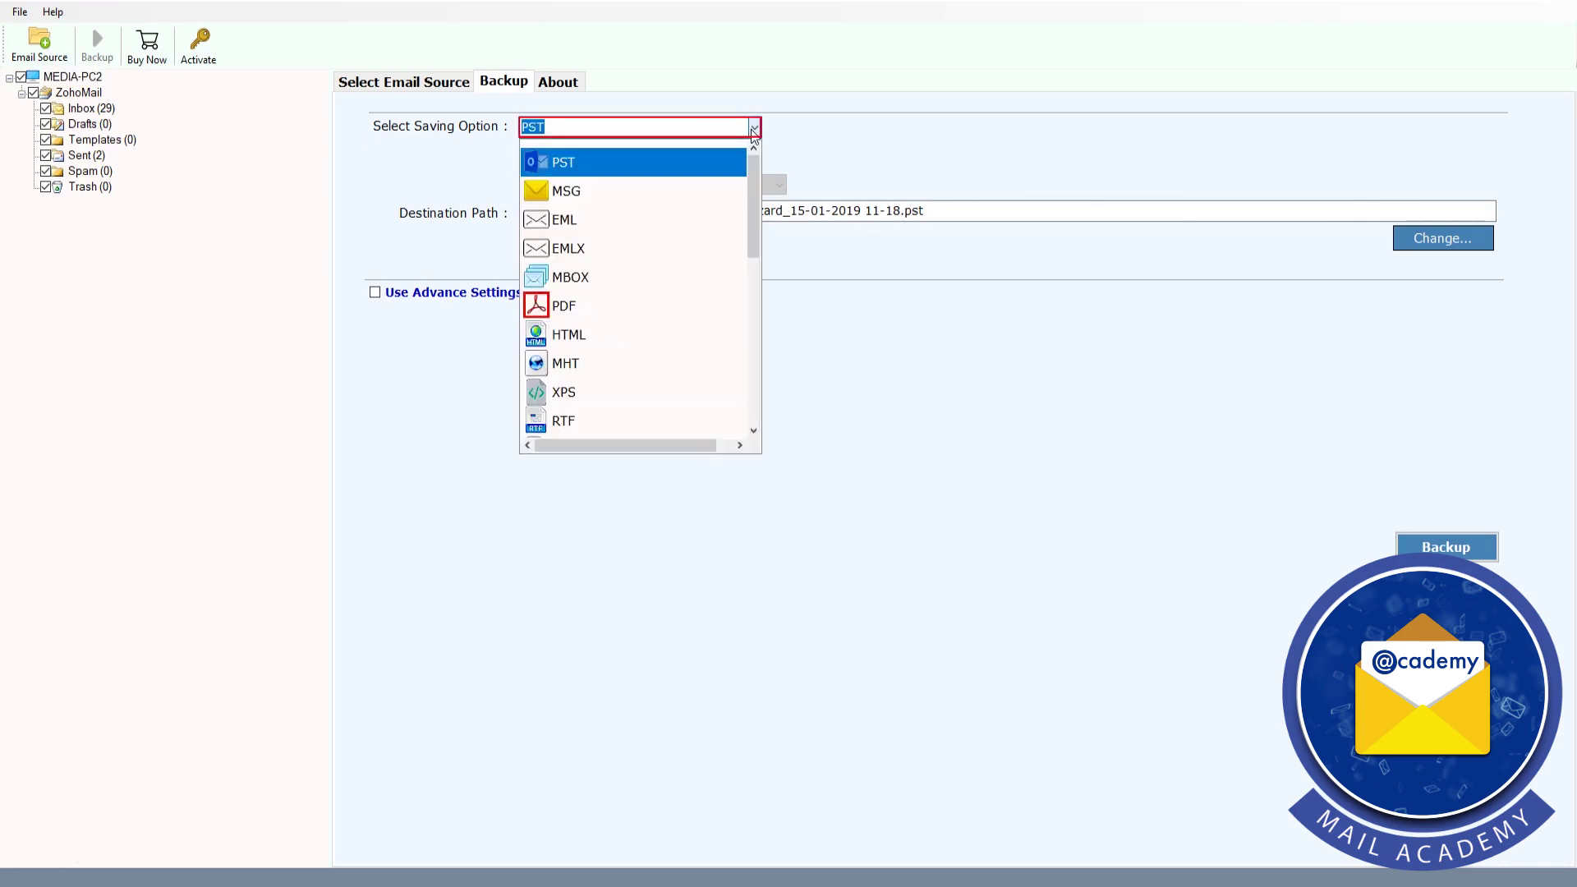
pyautogui.click(710, 168)
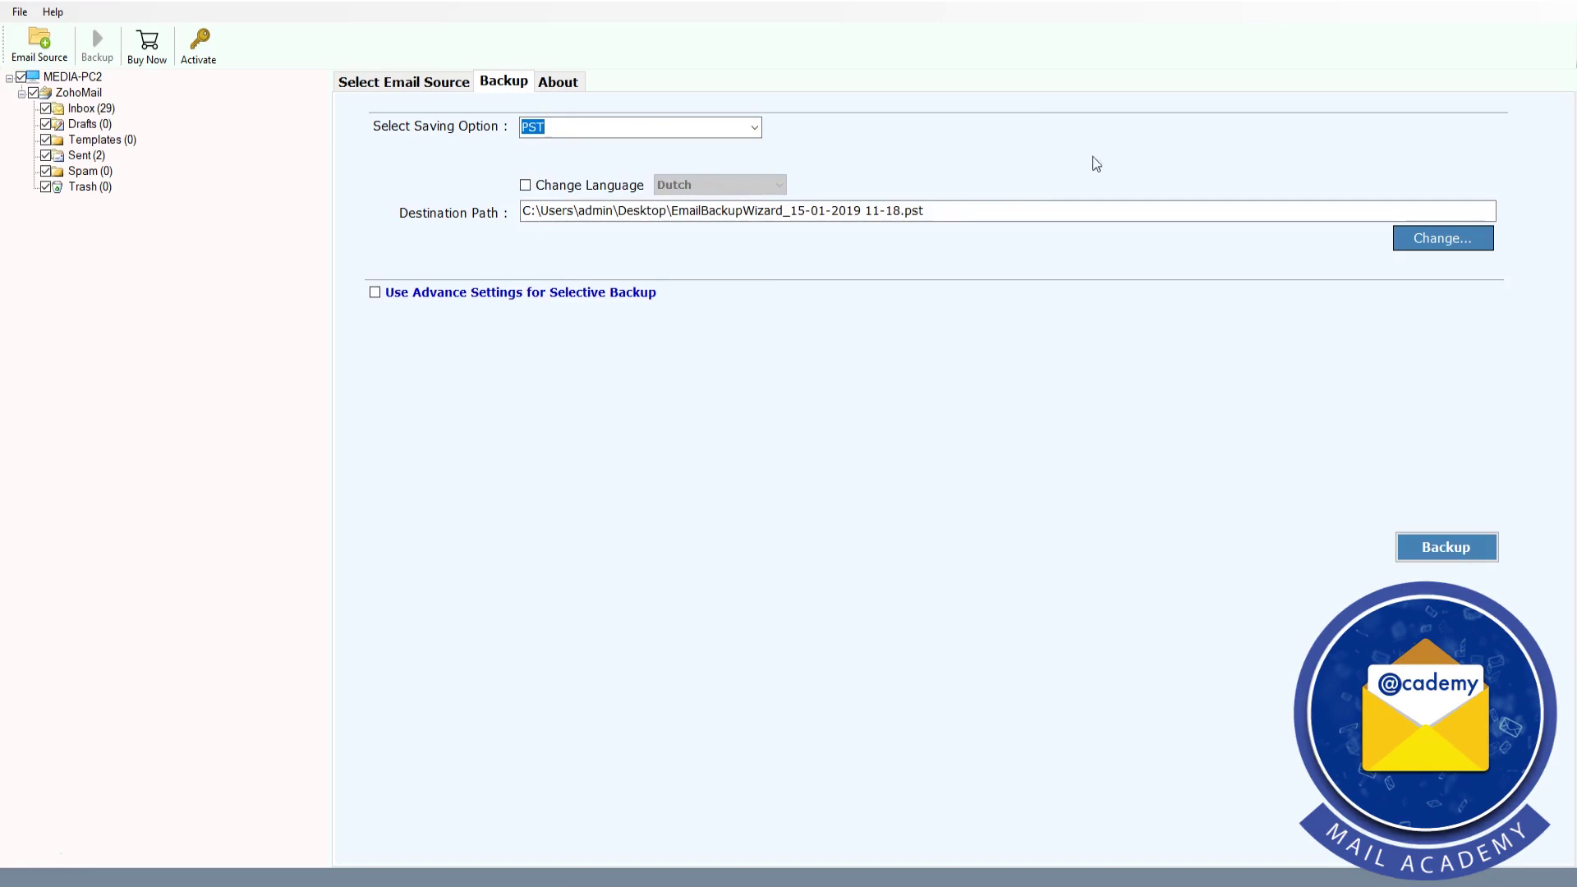
pyautogui.click(1442, 238)
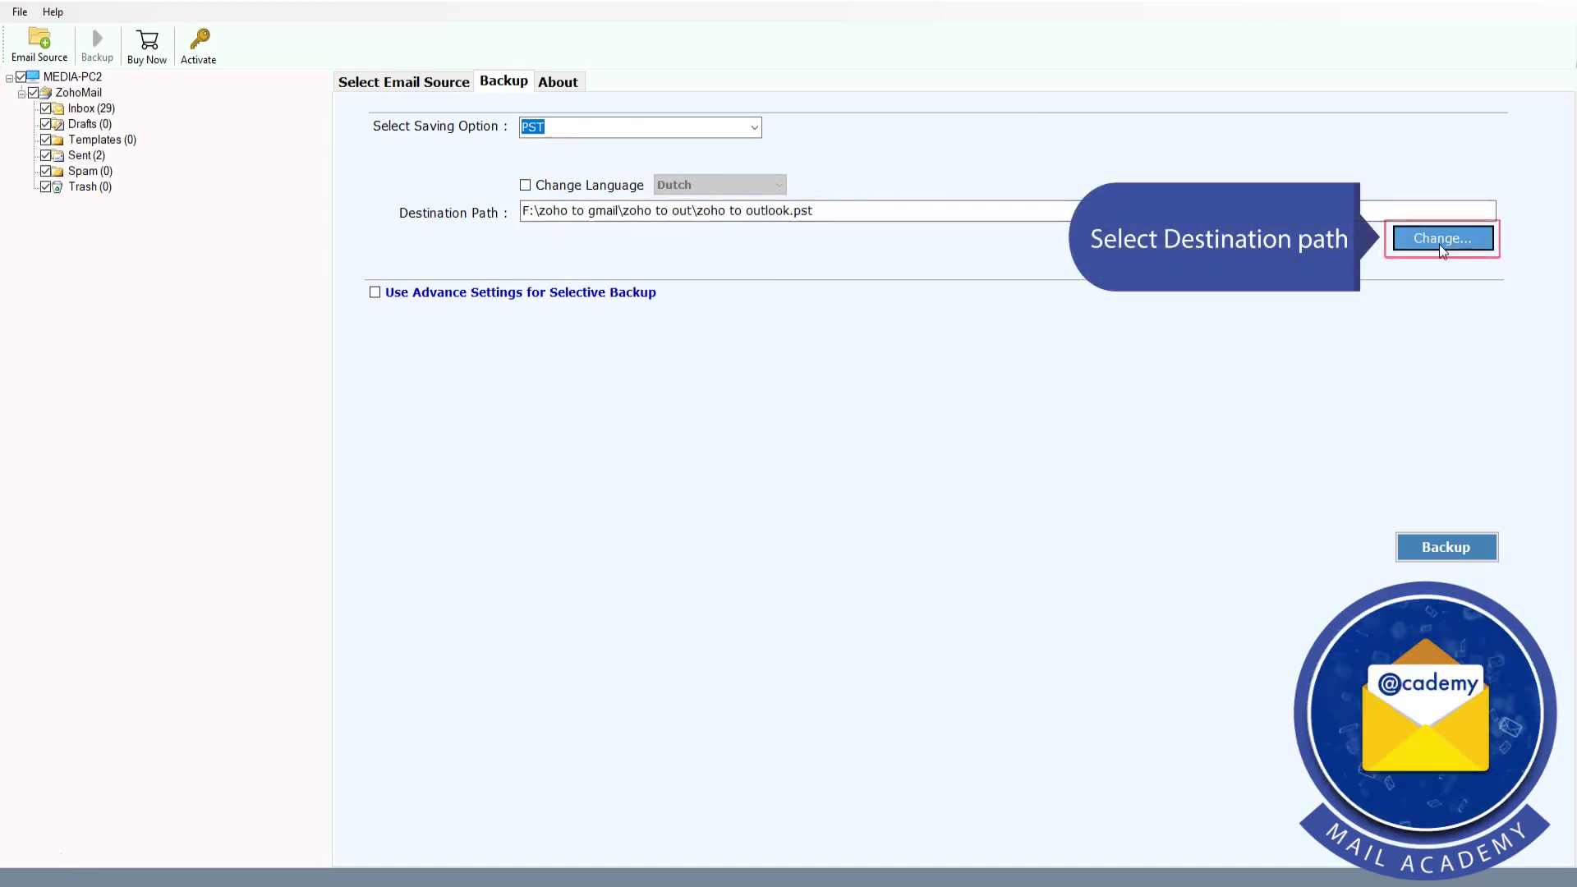
# Run the backup to create zoho to outlook.pst, then dismiss the completion and trial limitation notices.
pyautogui.click(1443, 548)
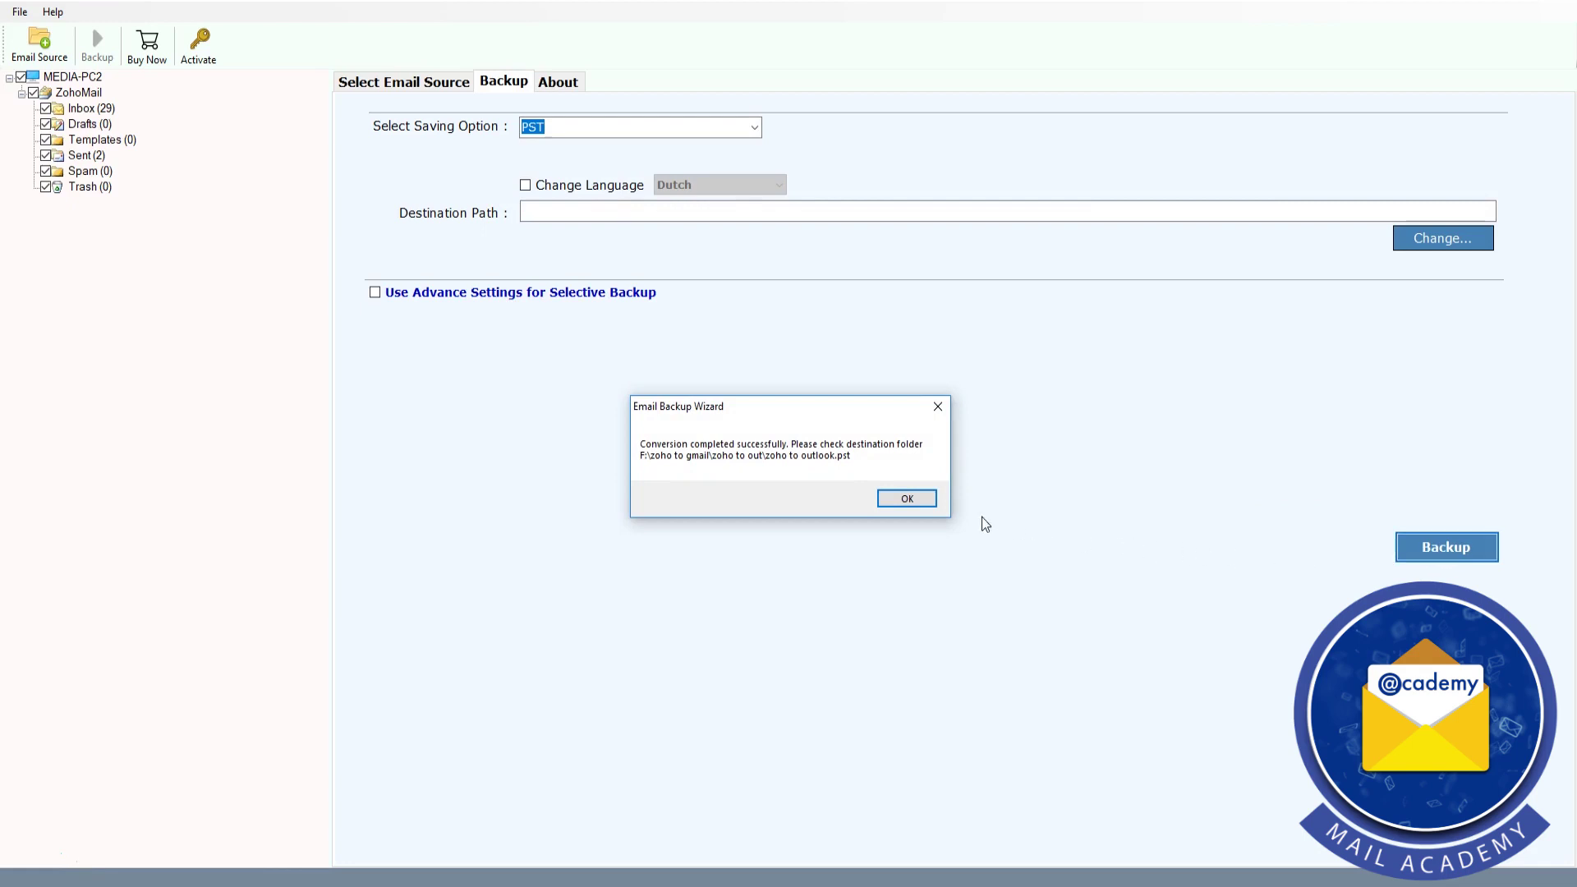
pyautogui.click(919, 504)
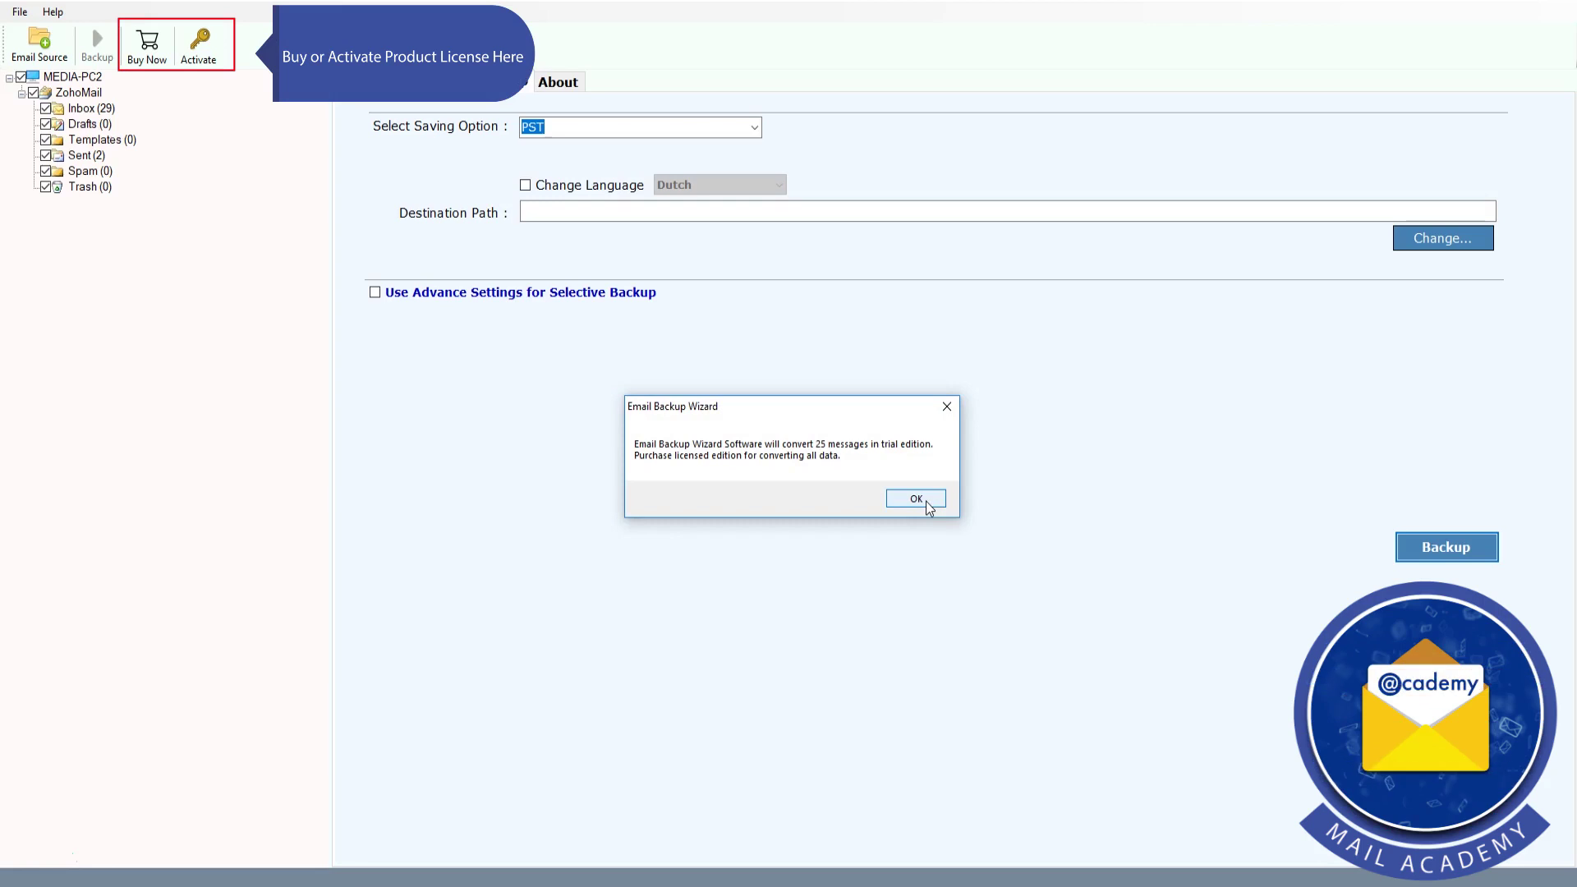
pyautogui.click(918, 500)
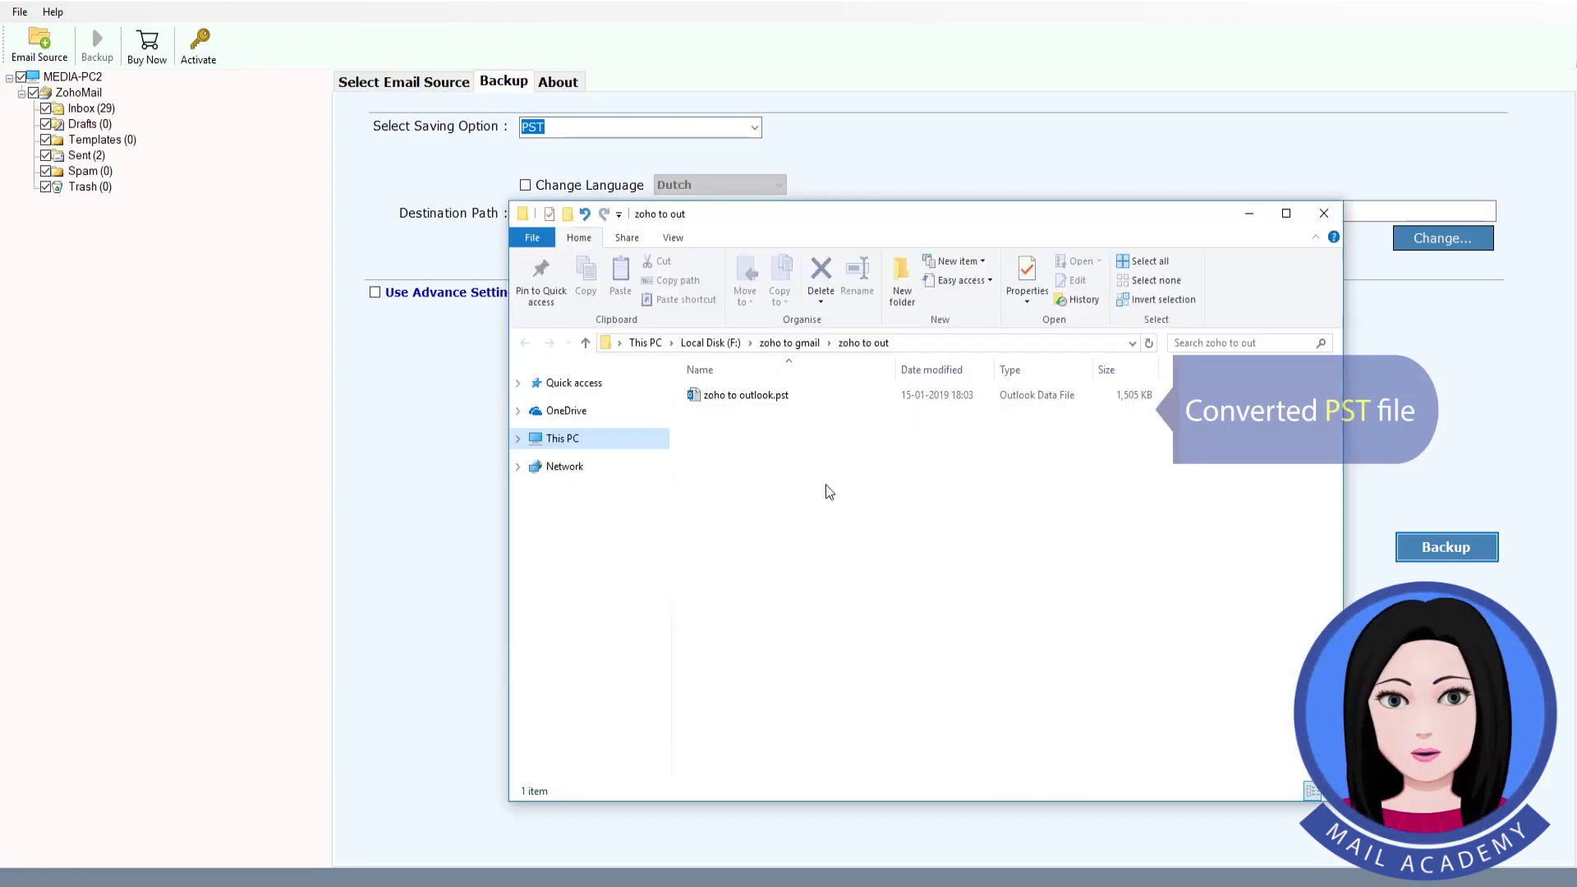
pyautogui.click(778, 398)
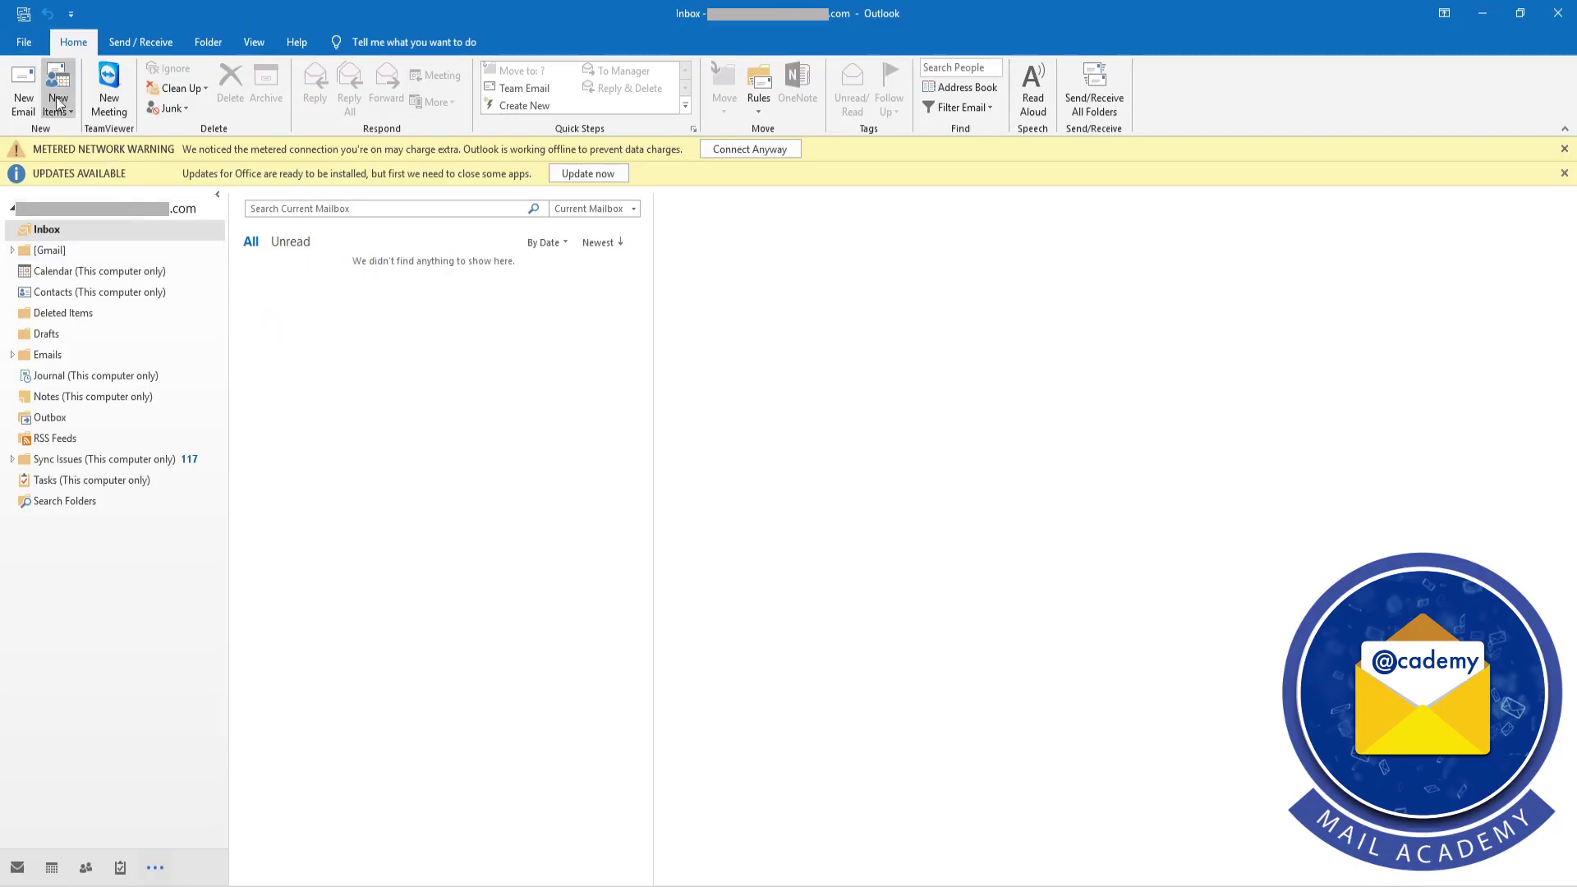
# Open zoho to outlook.pst in Outlook via File > Open & Export > Open Outlook Data File.
pyautogui.click(25, 43)
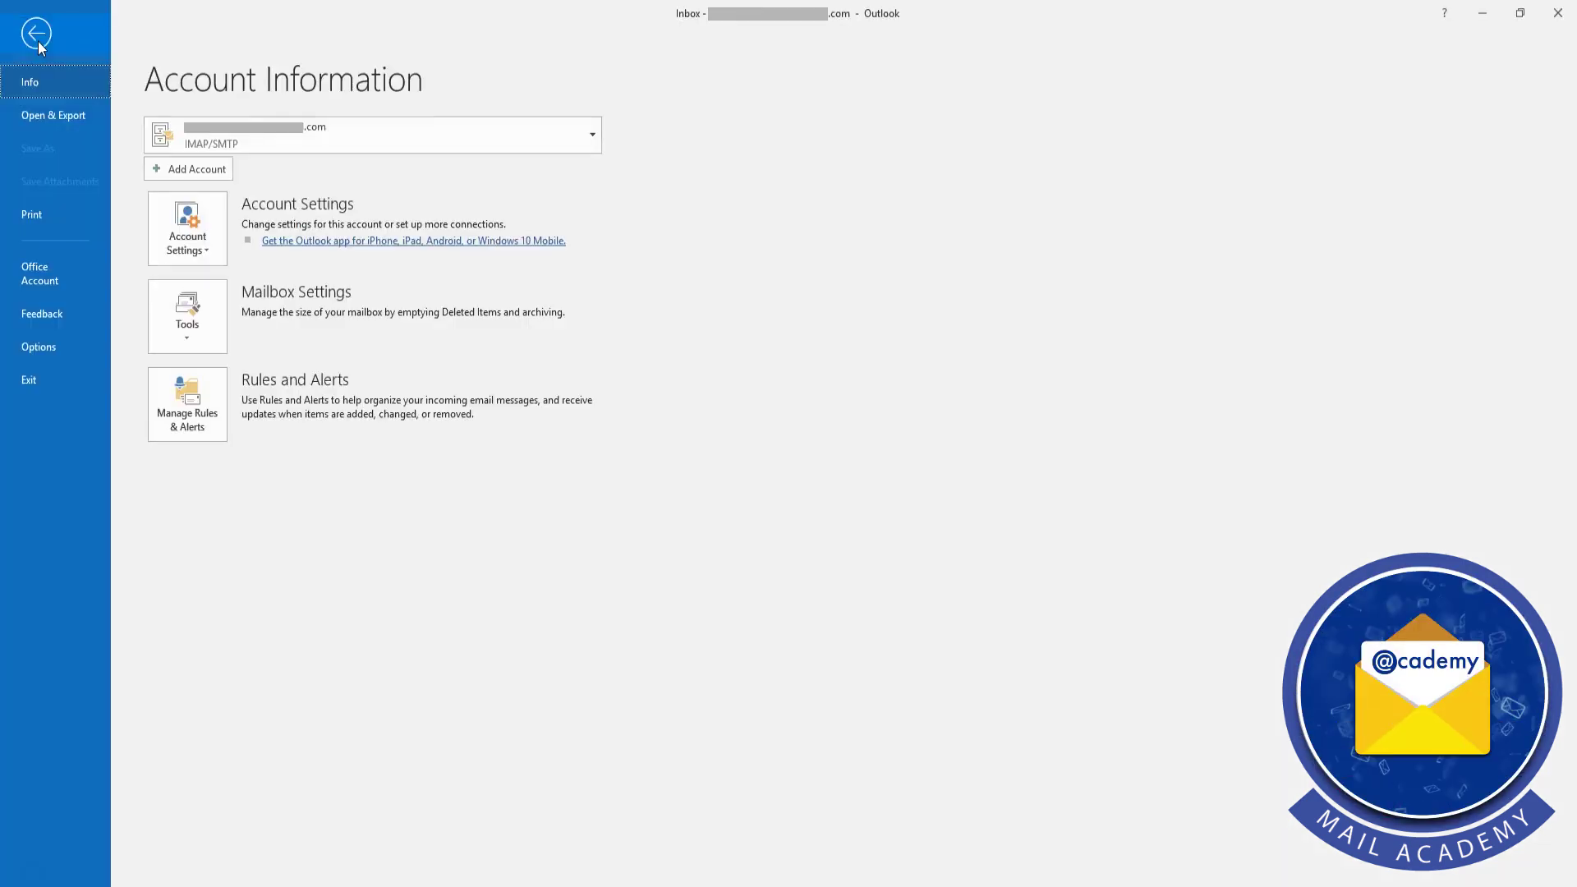
pyautogui.click(46, 120)
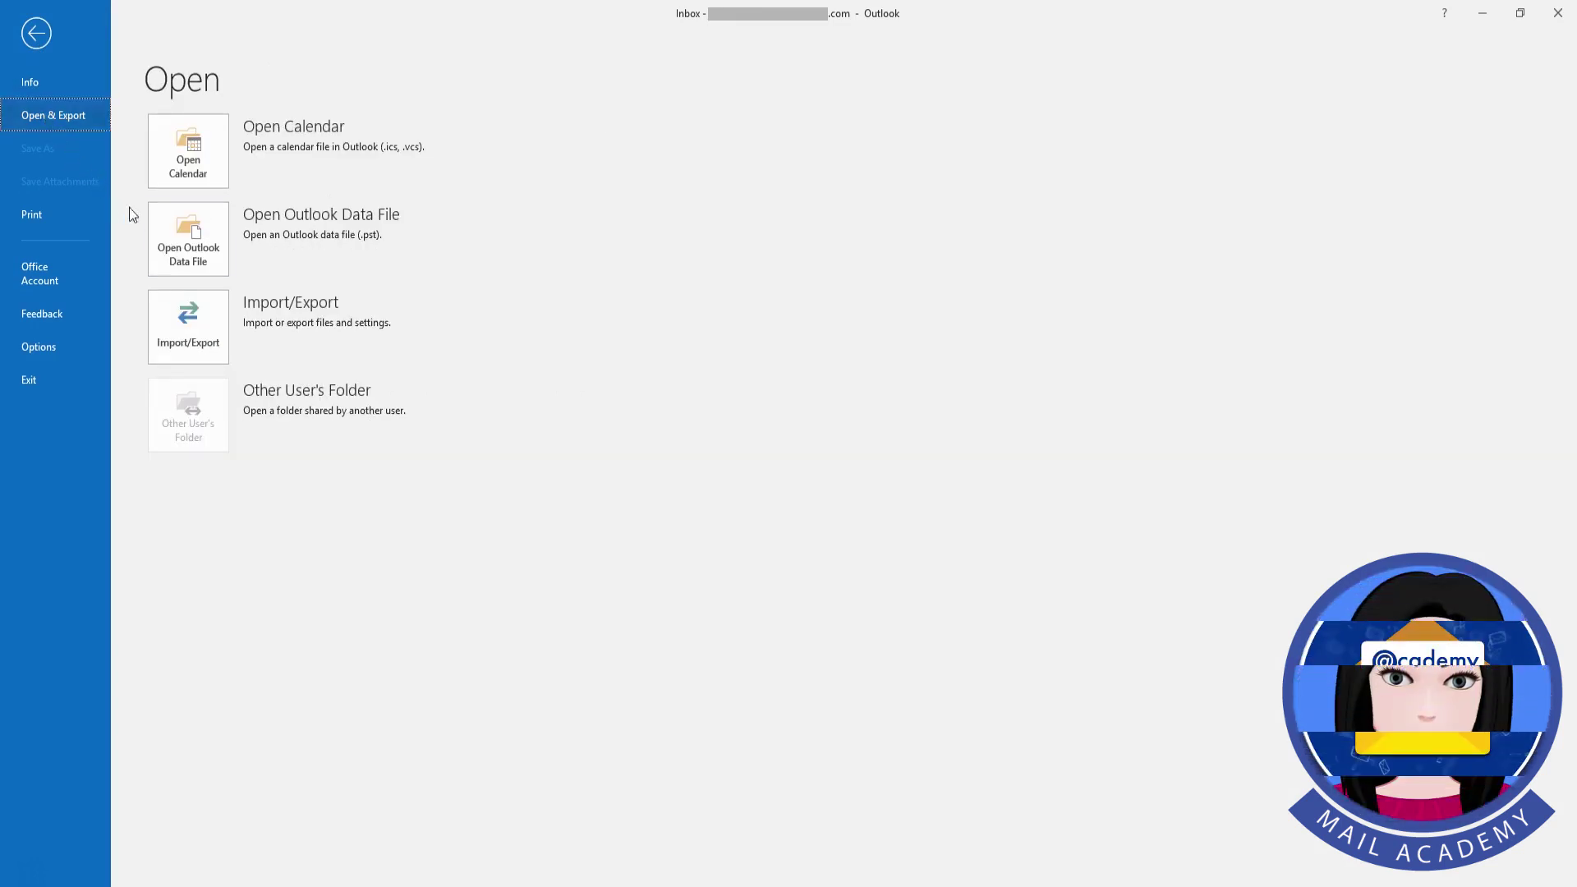
pyautogui.click(194, 252)
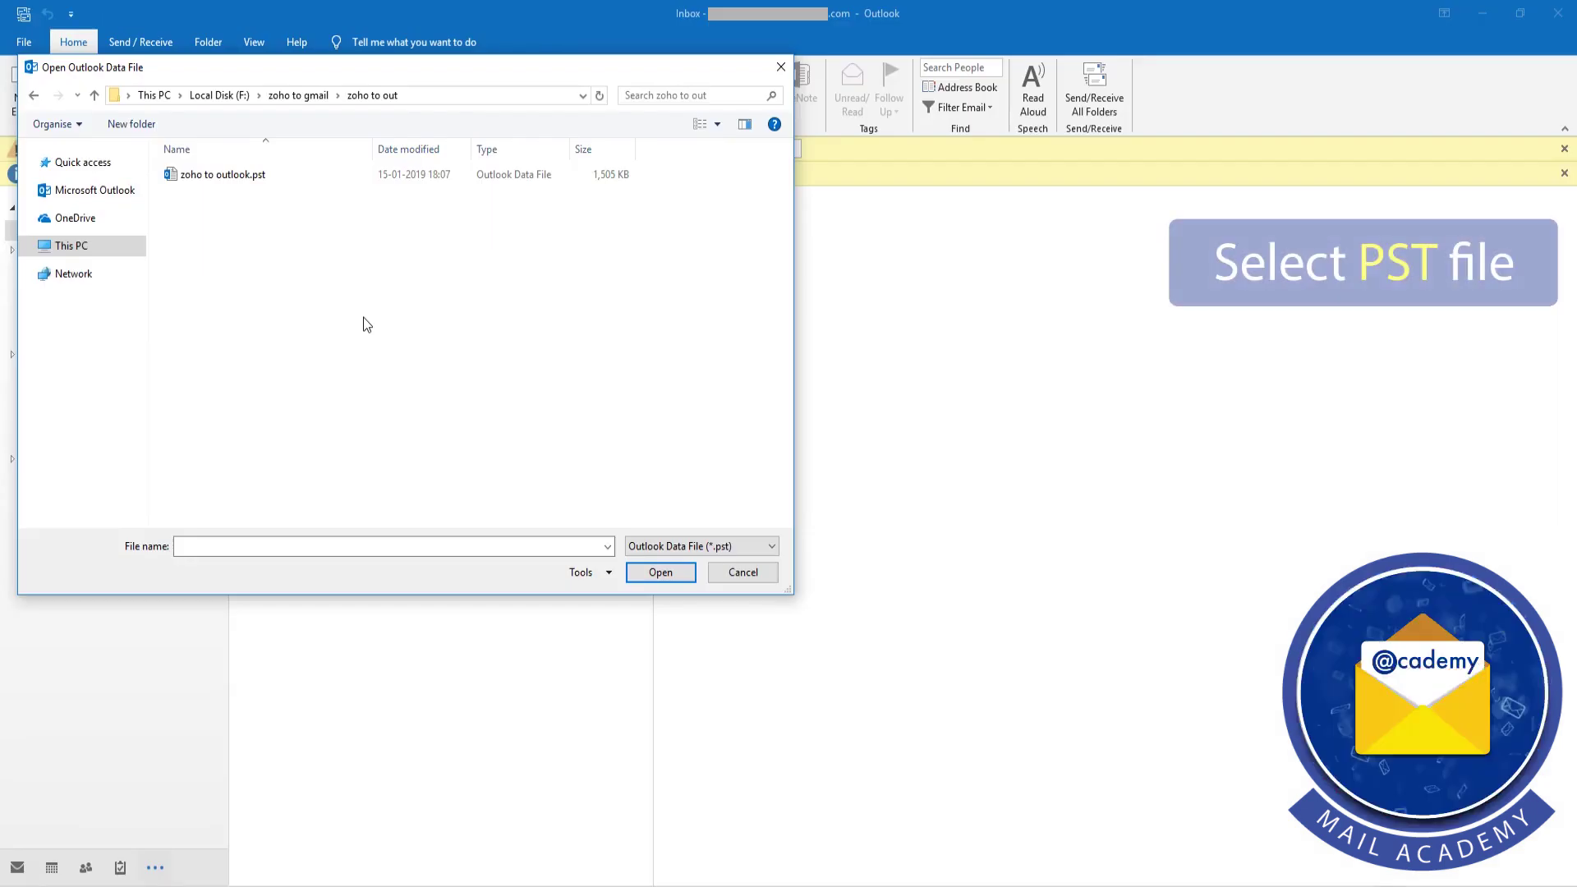
pyautogui.click(233, 179)
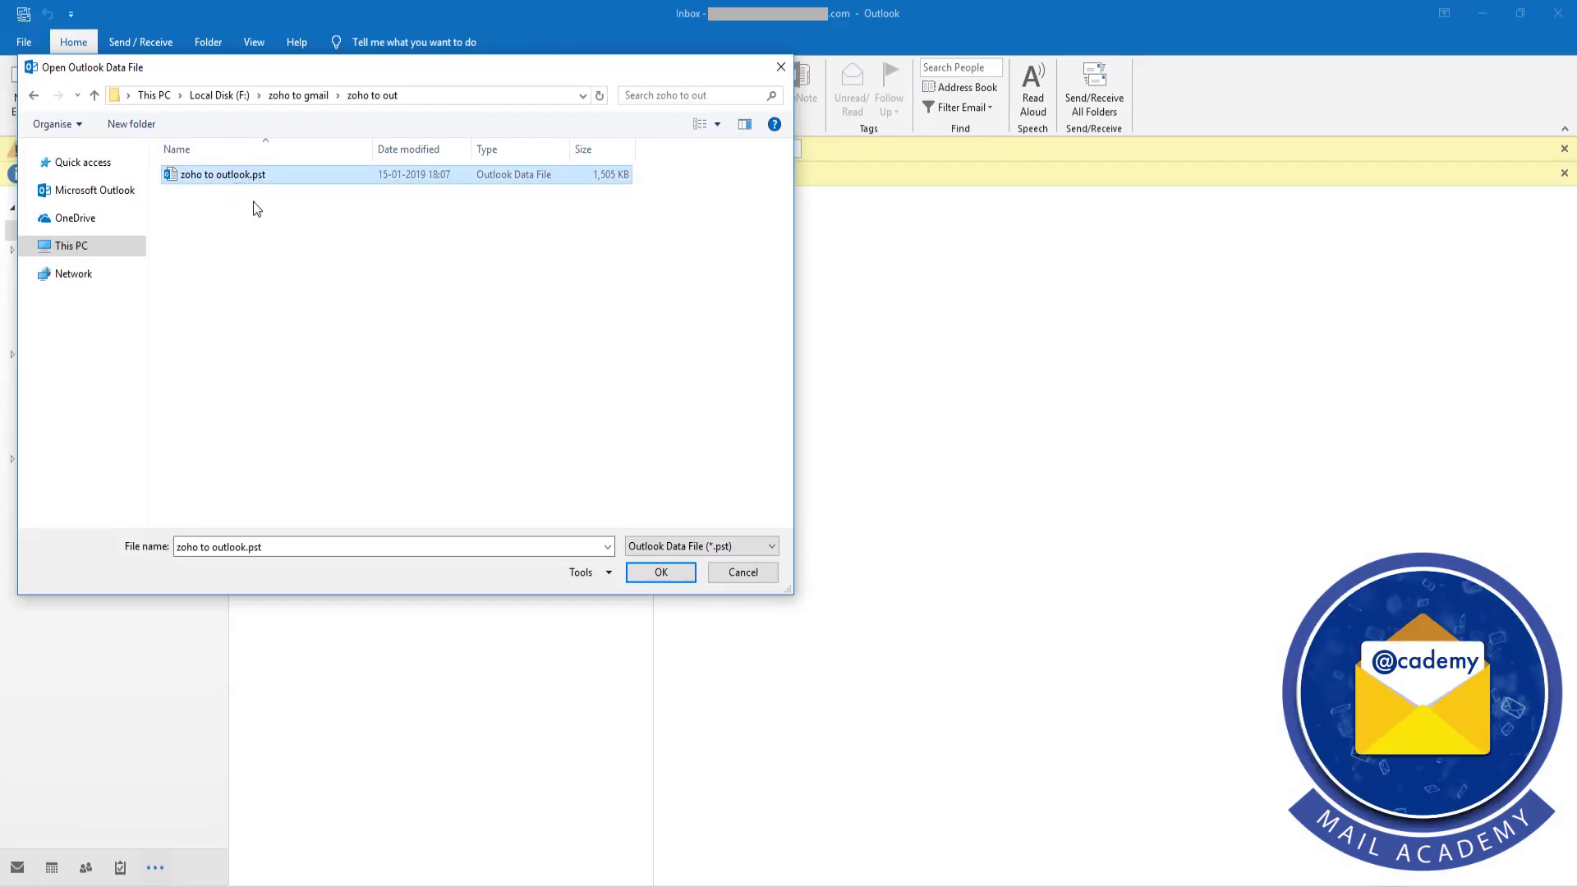
pyautogui.click(660, 572)
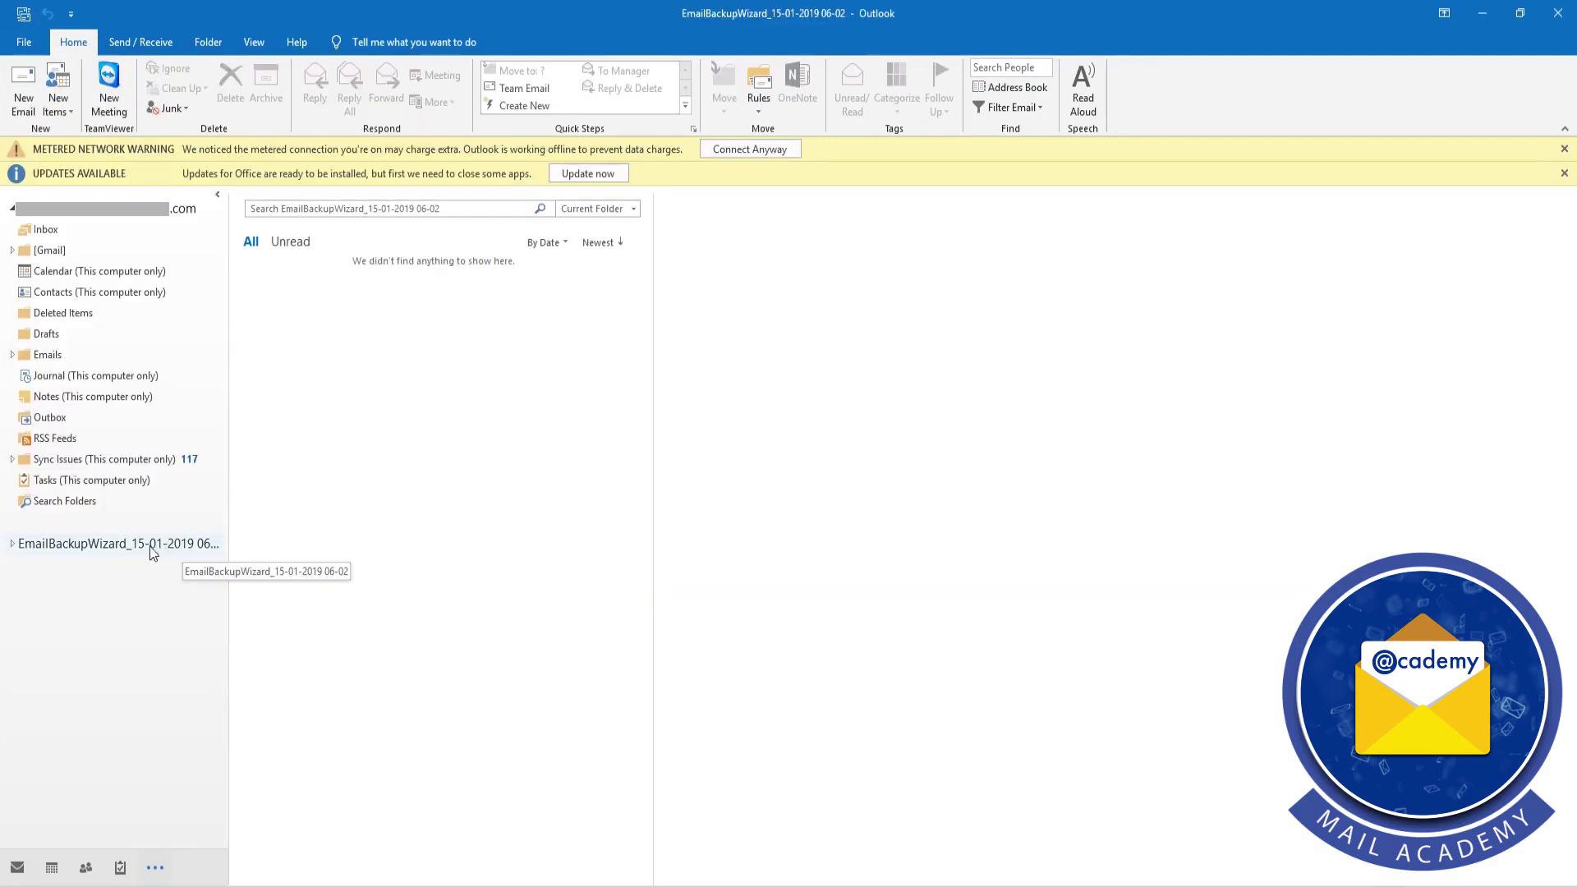
pyautogui.click(12, 543)
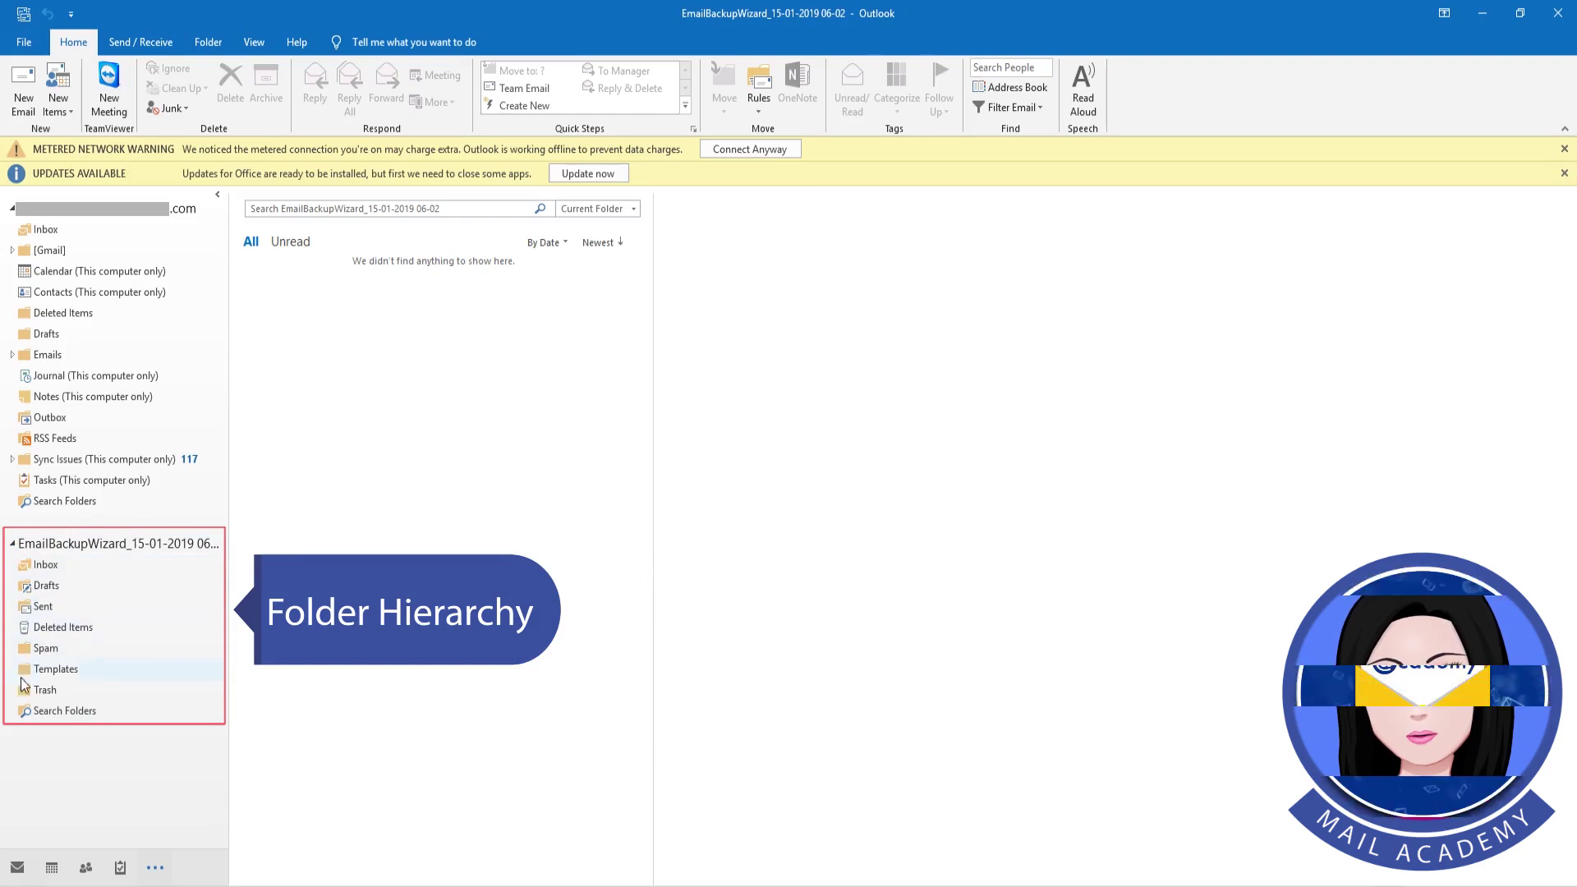
pyautogui.click(60, 567)
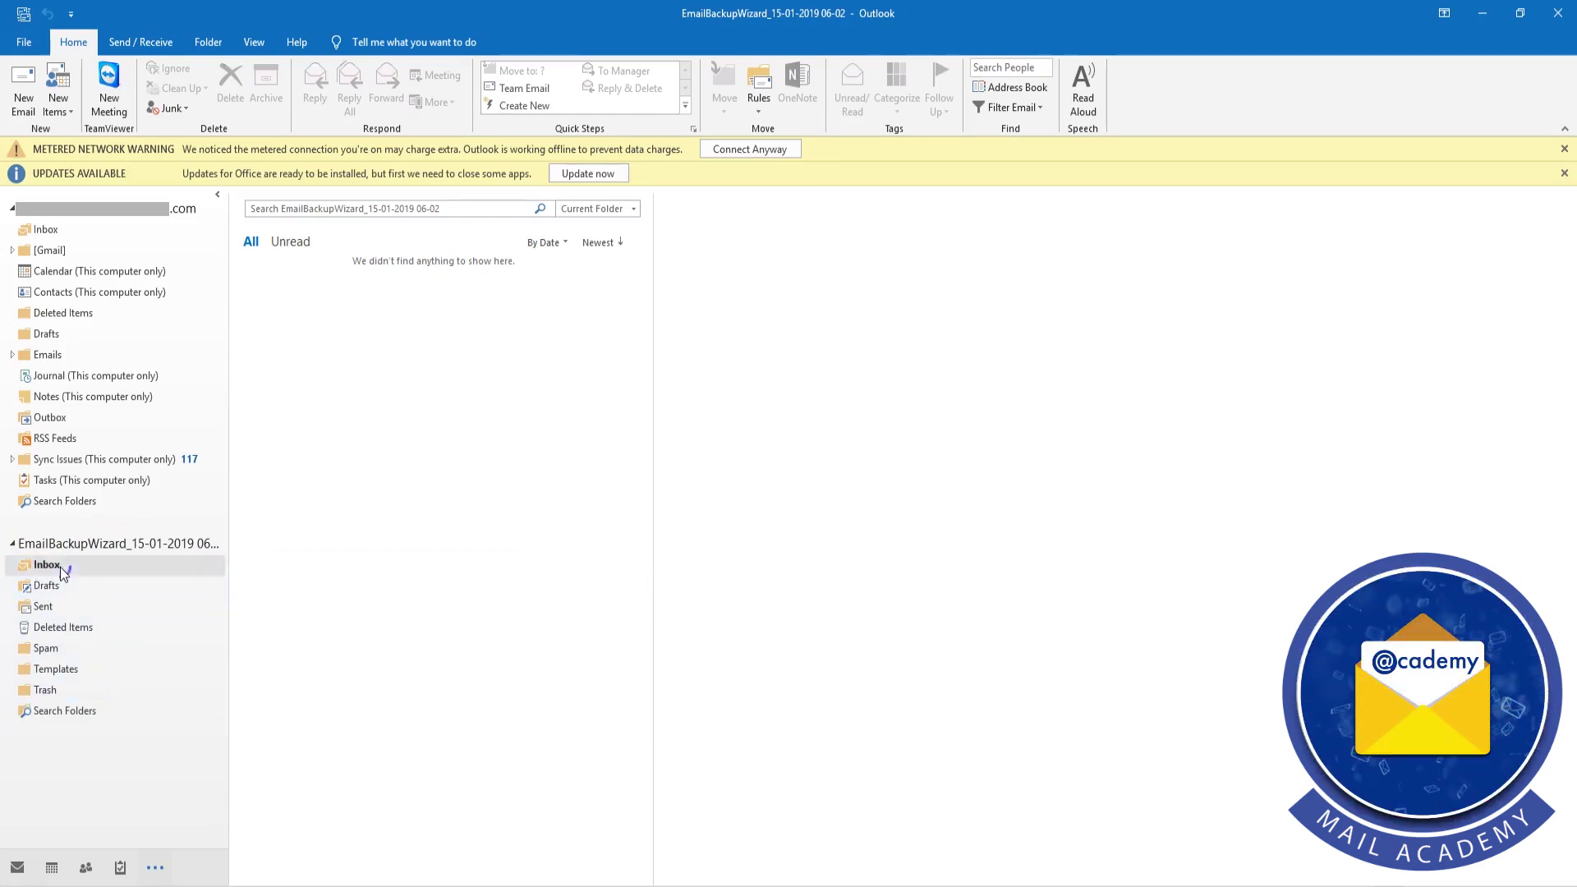